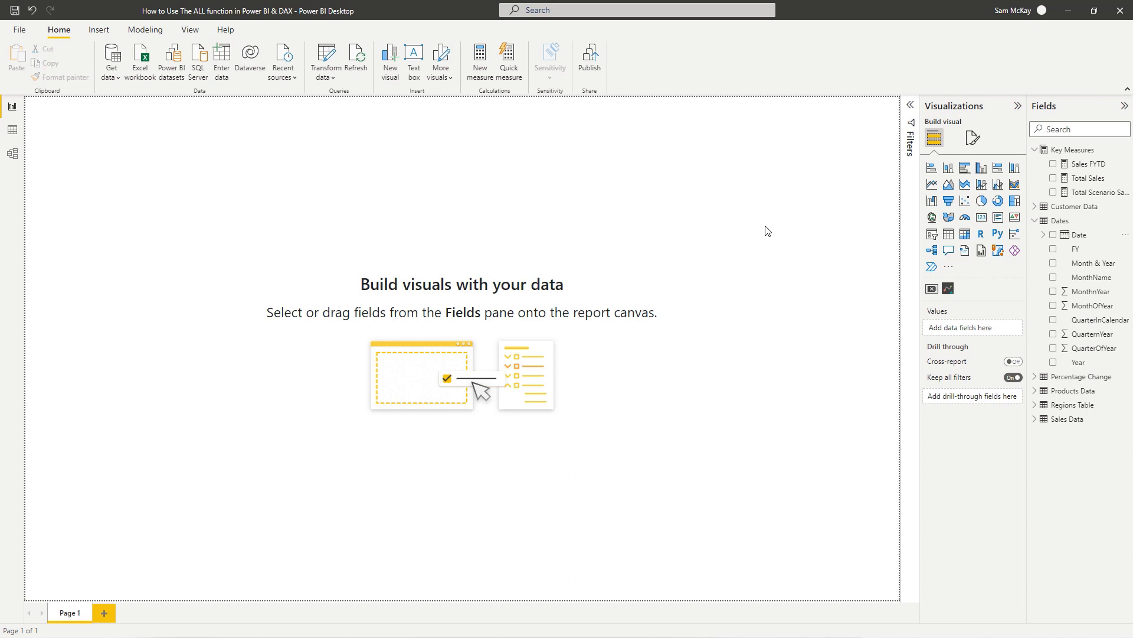
Build a table of Month & Year with Total Sales, replacing the non-hierarchy Date column.
{"action": "left_click", "coordinate": [1088, 236]}
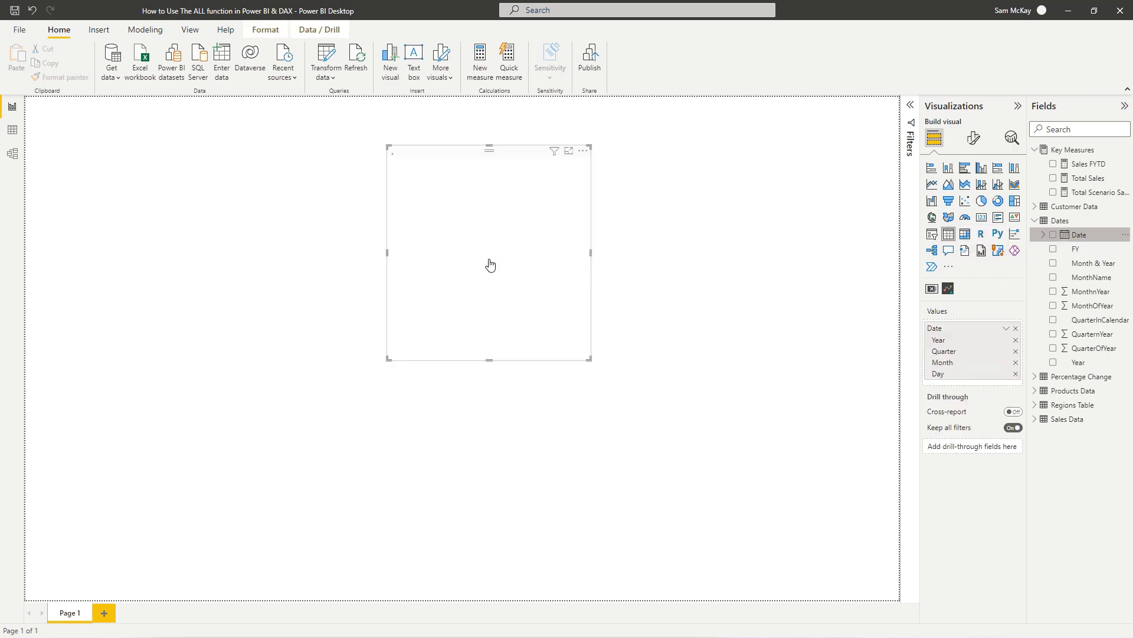
{"action": "left_click", "coordinate": [1007, 329]}
{"action": "left_click", "coordinate": [1035, 376]}
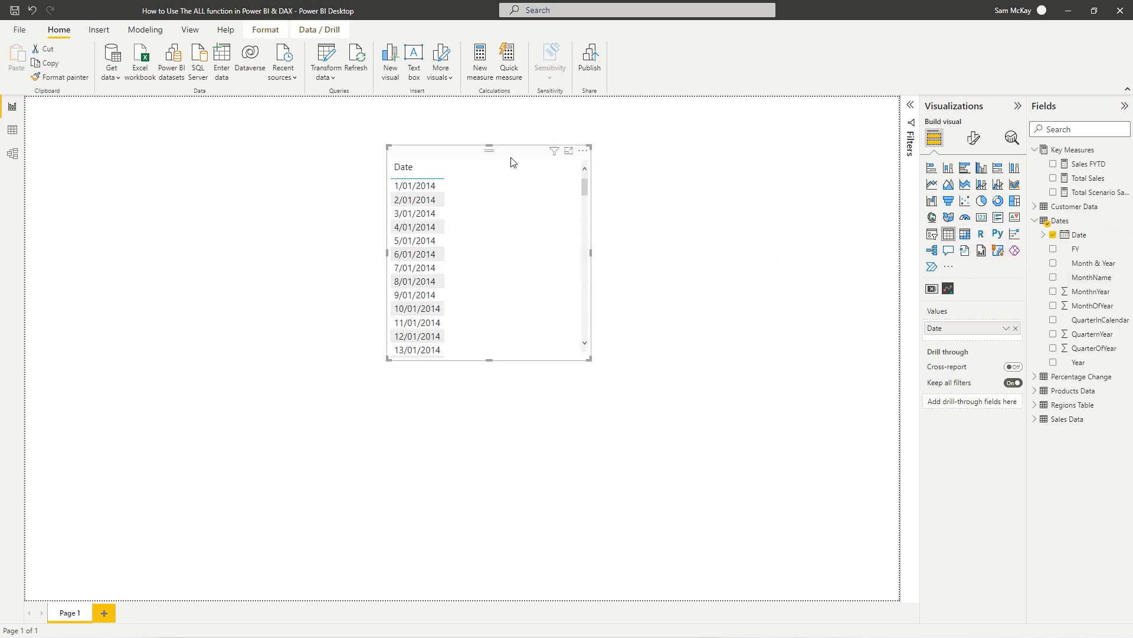
{"action": "left_click_drag", "start_coordinate": [511, 159], "coordinate": [508, 228]}
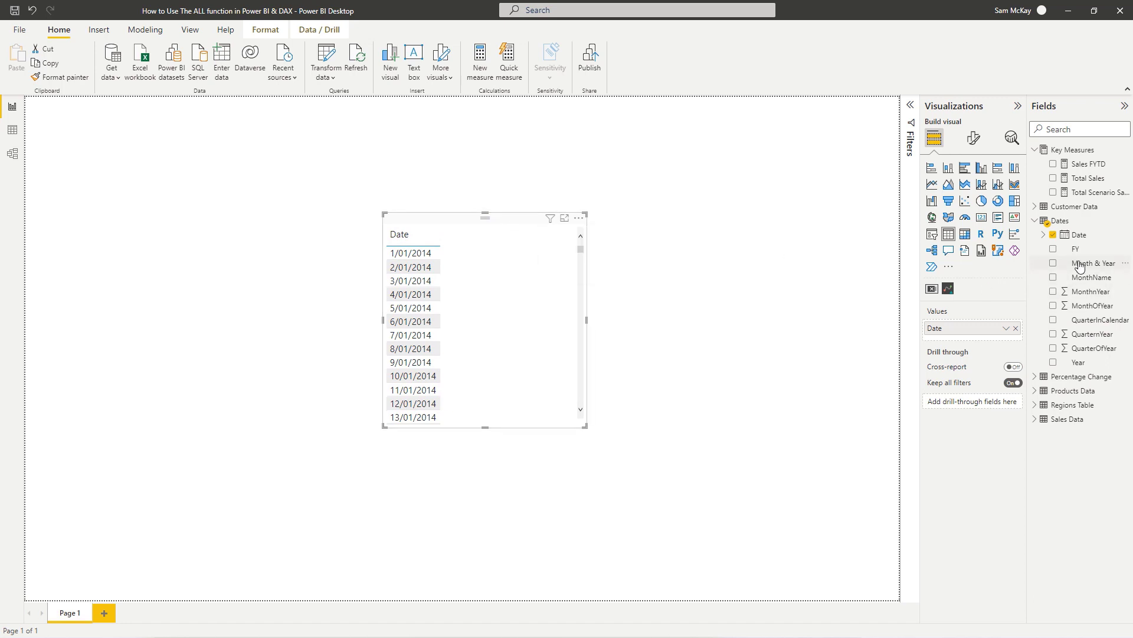
{"action": "left_click_drag", "start_coordinate": [1088, 264], "coordinate": [1015, 334]}
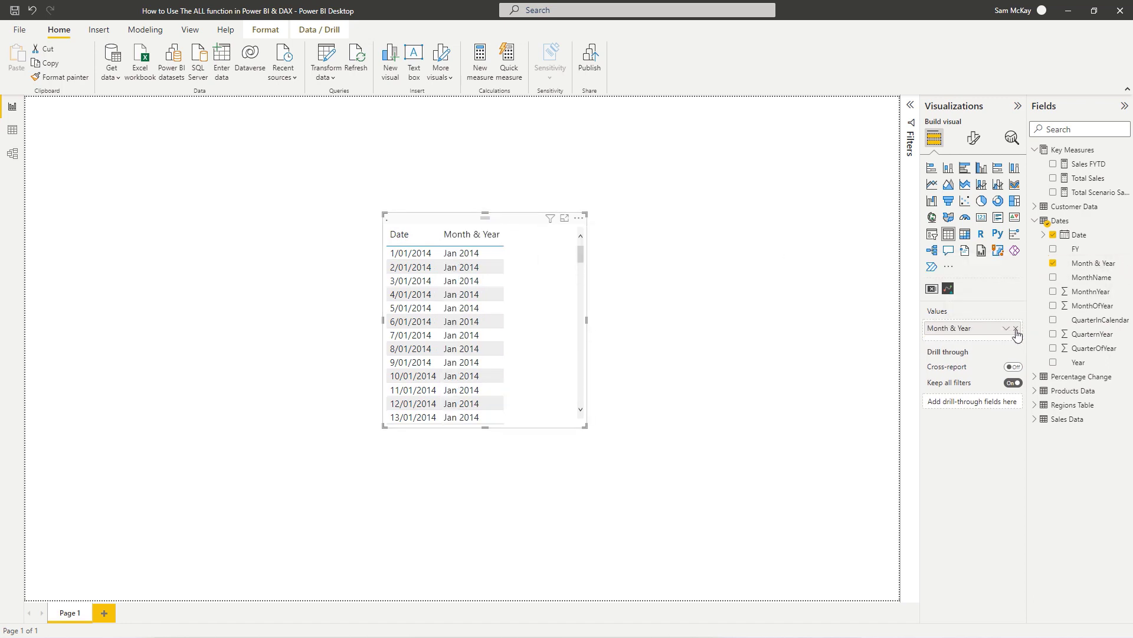
{"action": "left_click", "coordinate": [1016, 328]}
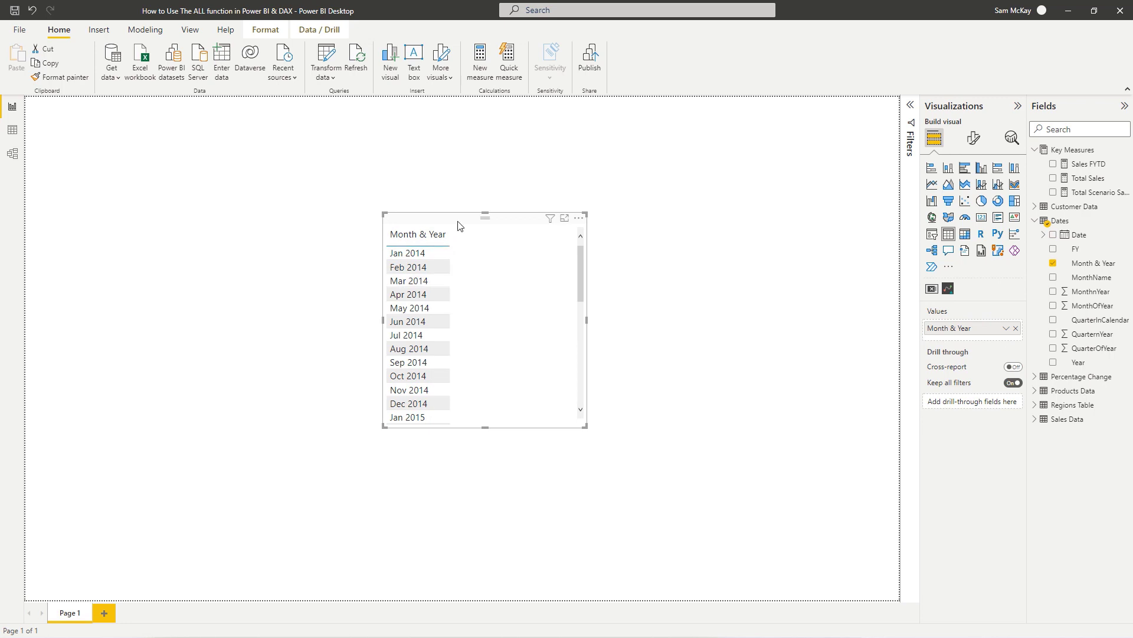
{"action": "left_click_drag", "start_coordinate": [1080, 185], "coordinate": [933, 342]}
Move the table up and left, and enlarge it to show more monthly rows.
{"action": "left_click_drag", "start_coordinate": [499, 219], "coordinate": [393, 188]}
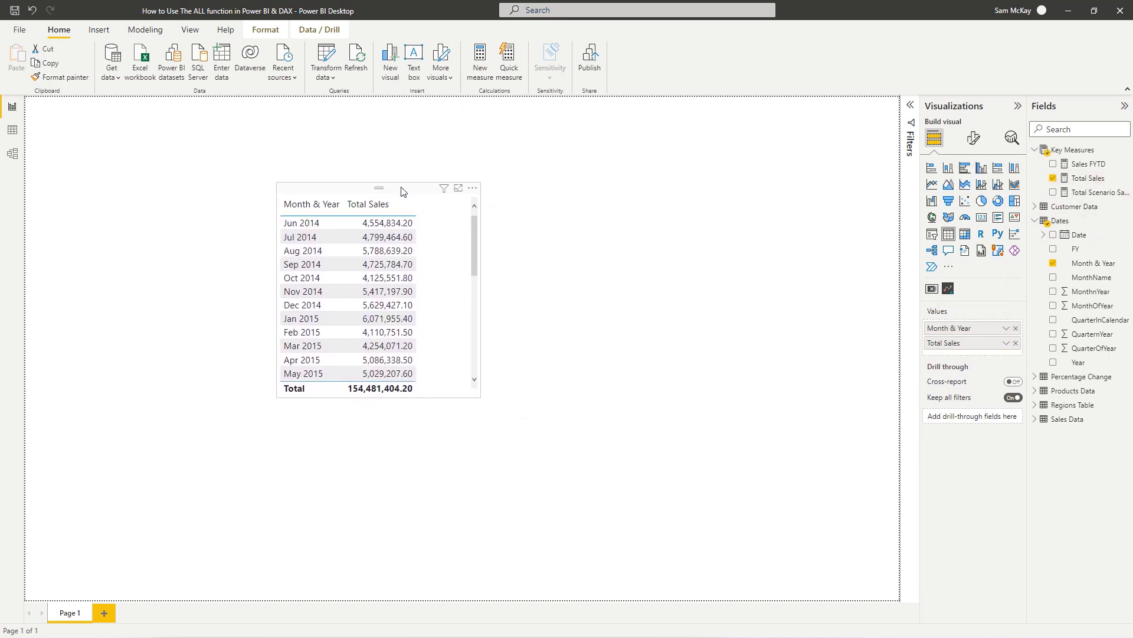
{"action": "left_click_drag", "start_coordinate": [481, 396], "coordinate": [691, 531]}
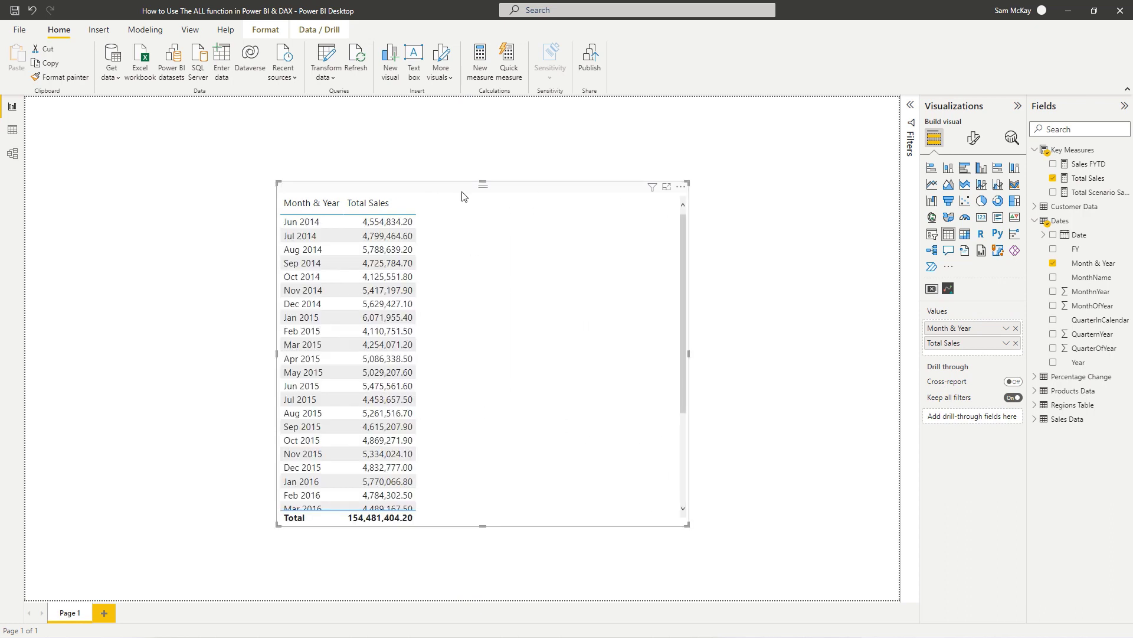
{"action": "left_click_drag", "start_coordinate": [463, 192], "coordinate": [445, 191]}
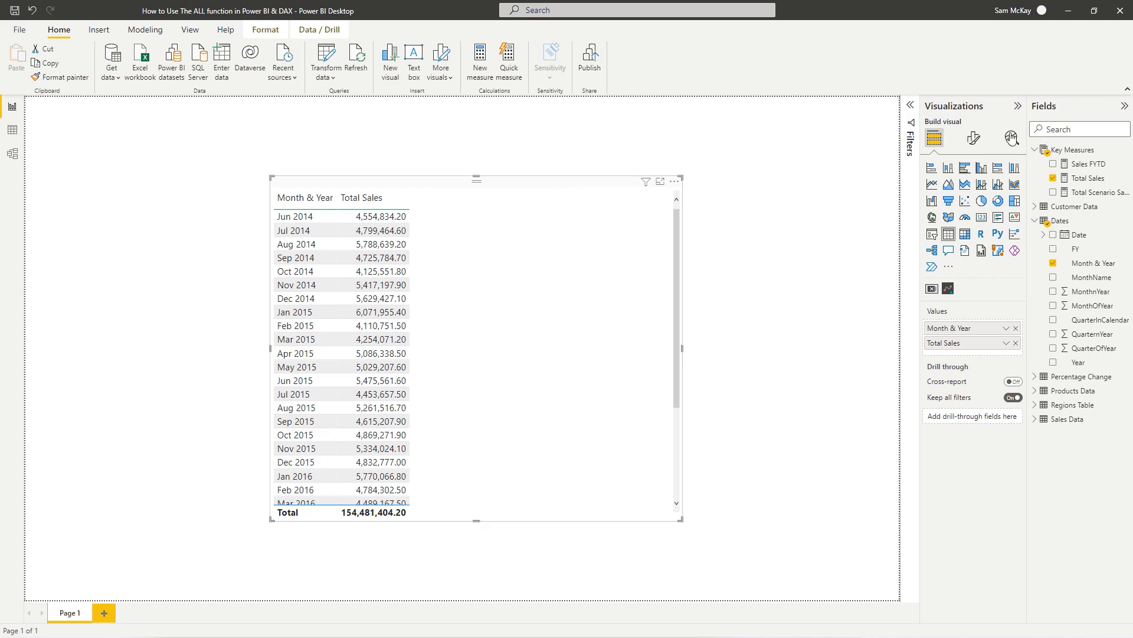
Swap Month & Year for Customer Names and view the Total Sales formula, SUM('Sales Data'[Total Revenue]).
{"action": "left_click", "coordinate": [1035, 220]}
{"action": "left_click", "coordinate": [1035, 206]}
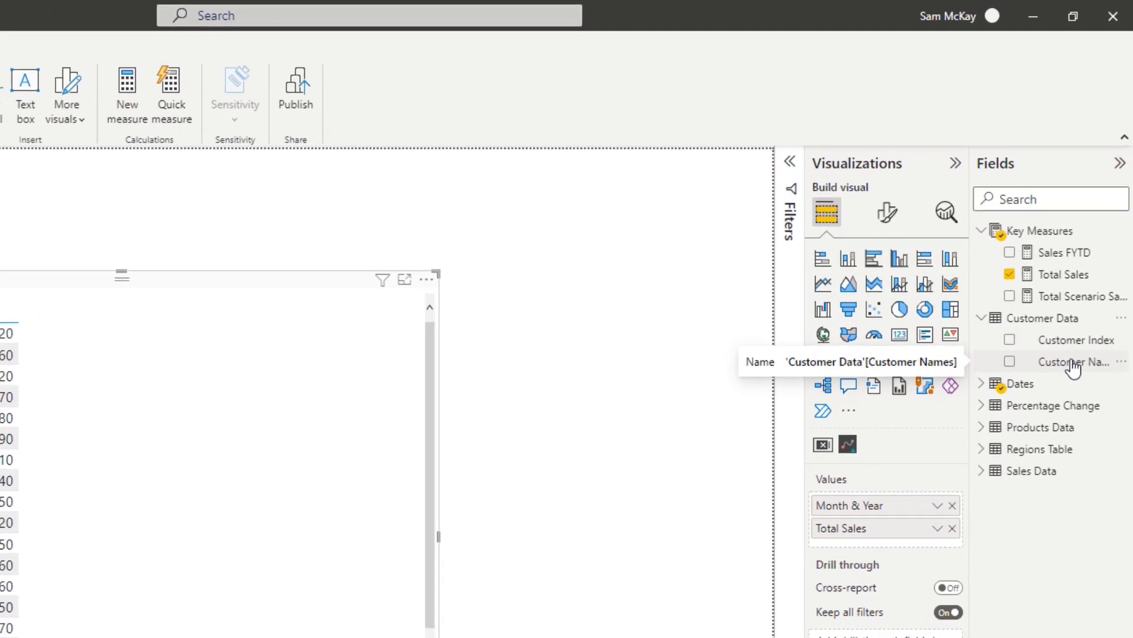
{"action": "left_click_drag", "start_coordinate": [1074, 366], "coordinate": [939, 552]}
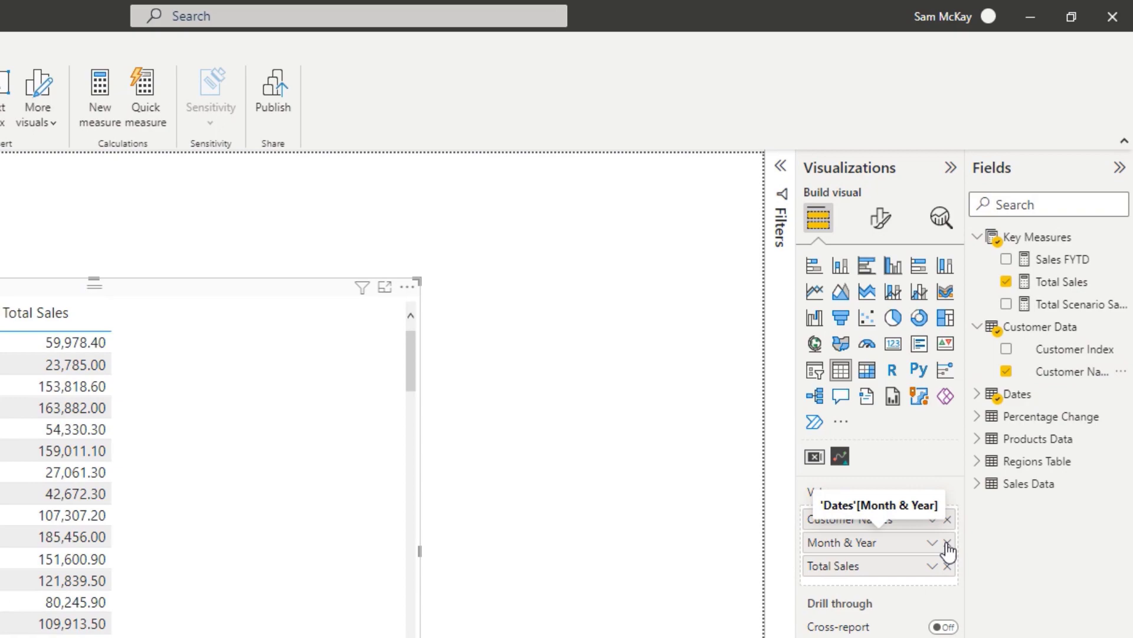
{"action": "left_click", "coordinate": [948, 542]}
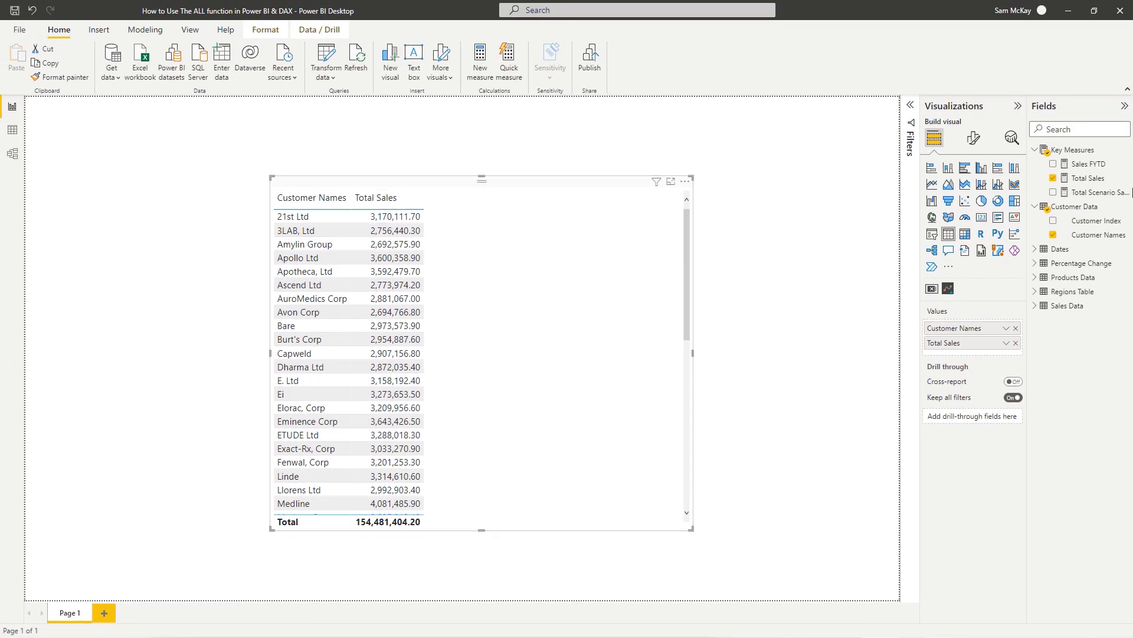
{"action": "left_click", "coordinate": [1088, 178]}
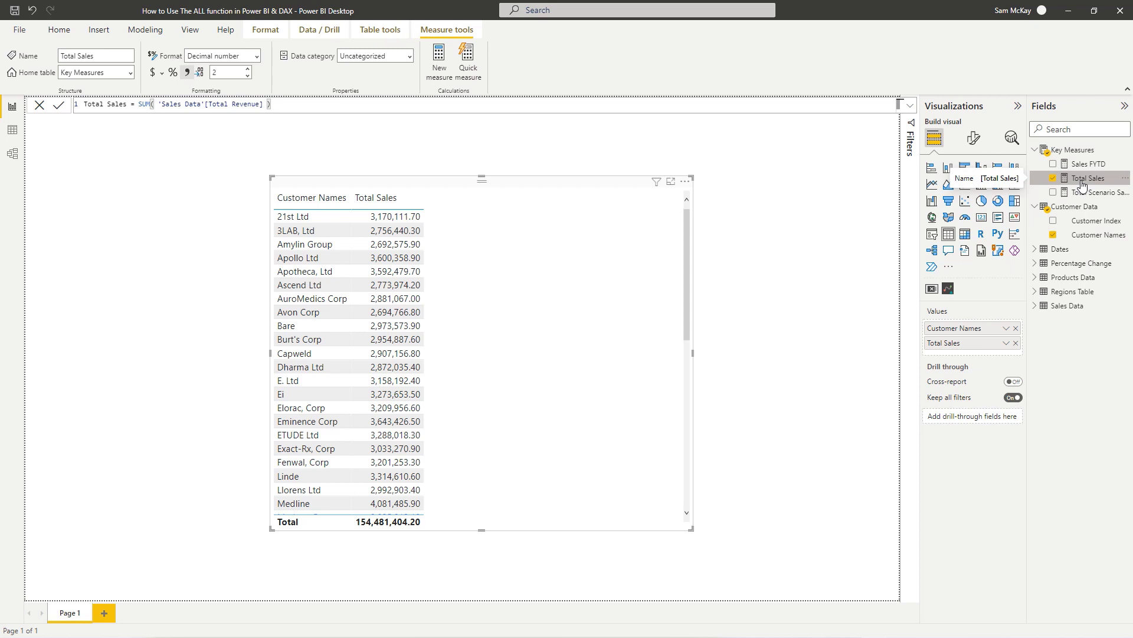
Check the Total Scenario Sales formula, [Total Sales] * ( 1 + [Percent Selection] ).
{"action": "left_click", "coordinate": [1087, 198]}
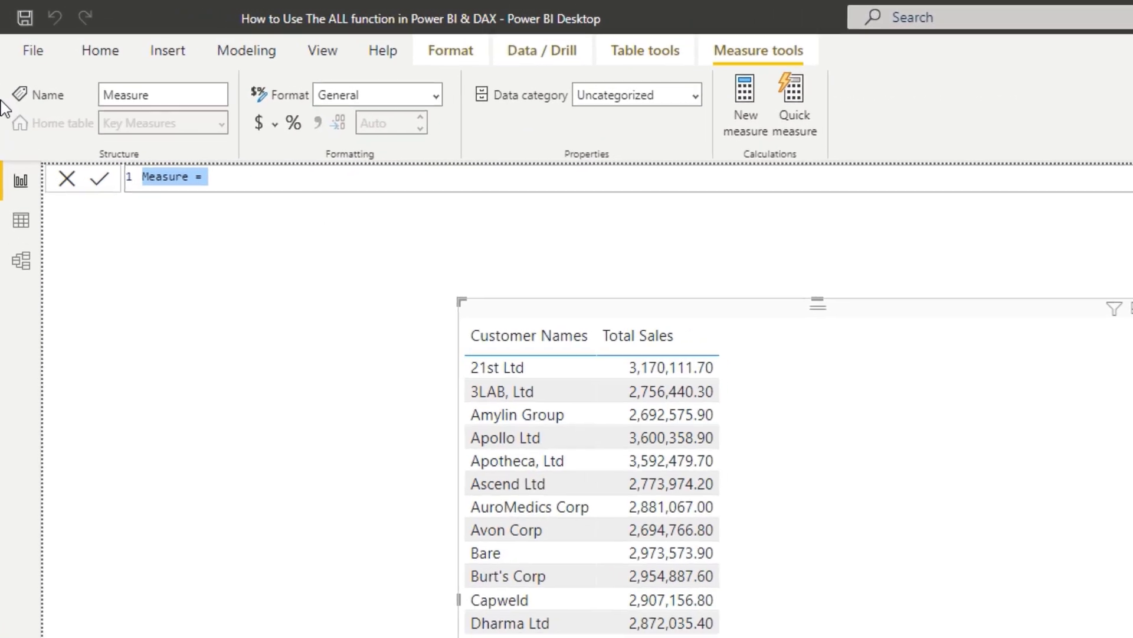
Enter ALL Sales = CALCULATE([Total Sales],ALL('Customer Data'[Customer Names])) as a new measure.
{"action": "type", "text": "A"}
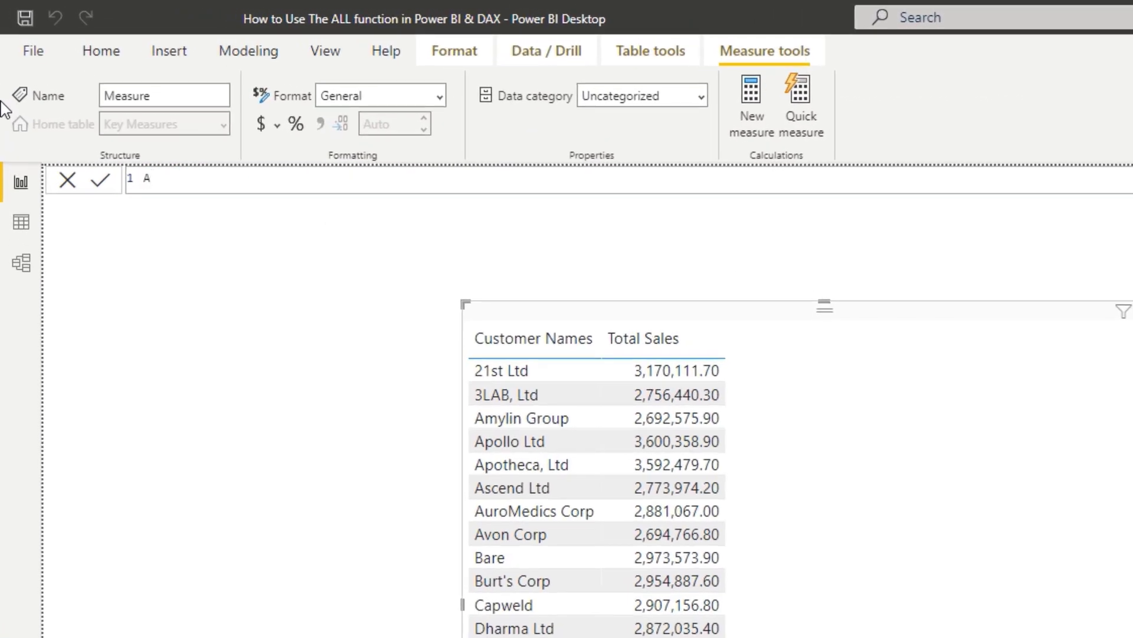
{"action": "type", "text": "LL Sales =Calcu"}
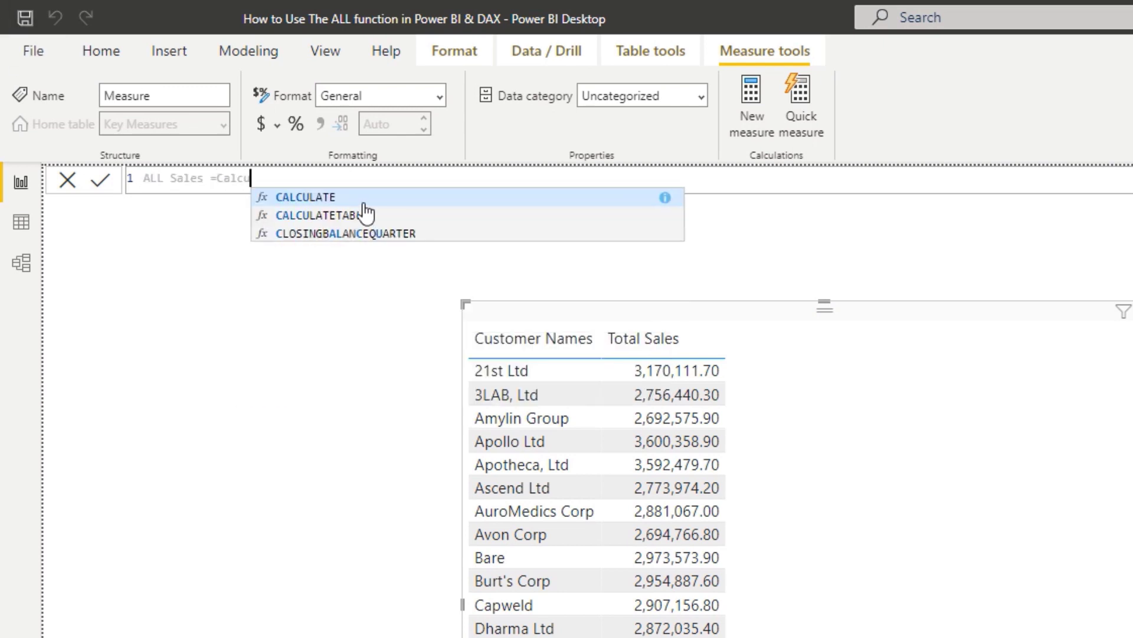
{"action": "key", "text": "Tab"}
{"action": "type", "text": "to"}
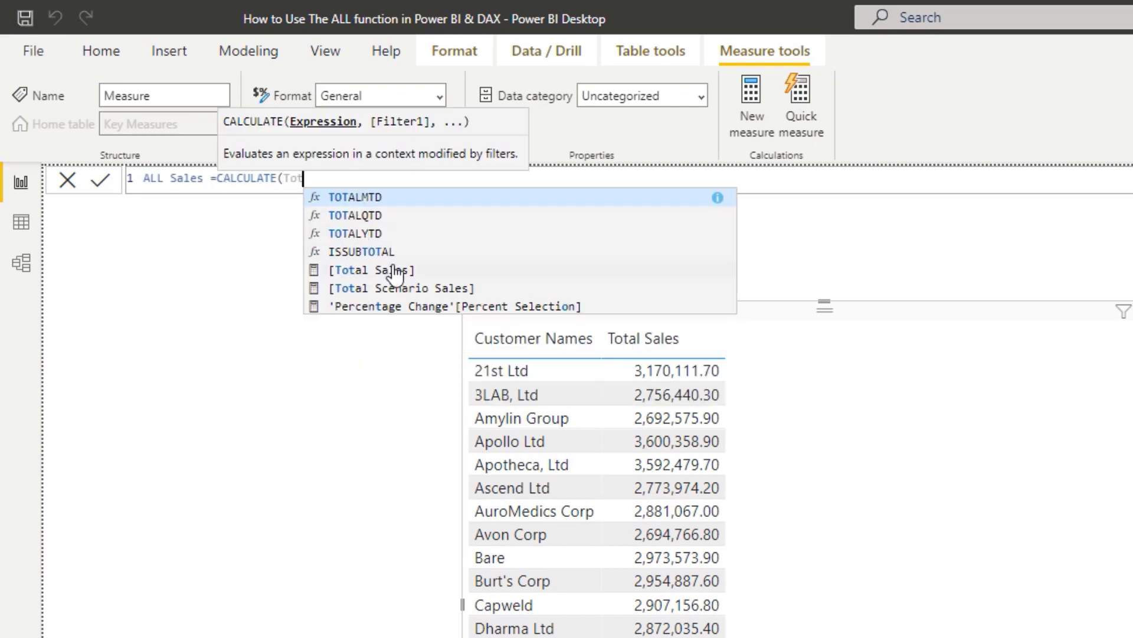
{"action": "left_click", "coordinate": [378, 268]}
{"action": "type", "text": ","}
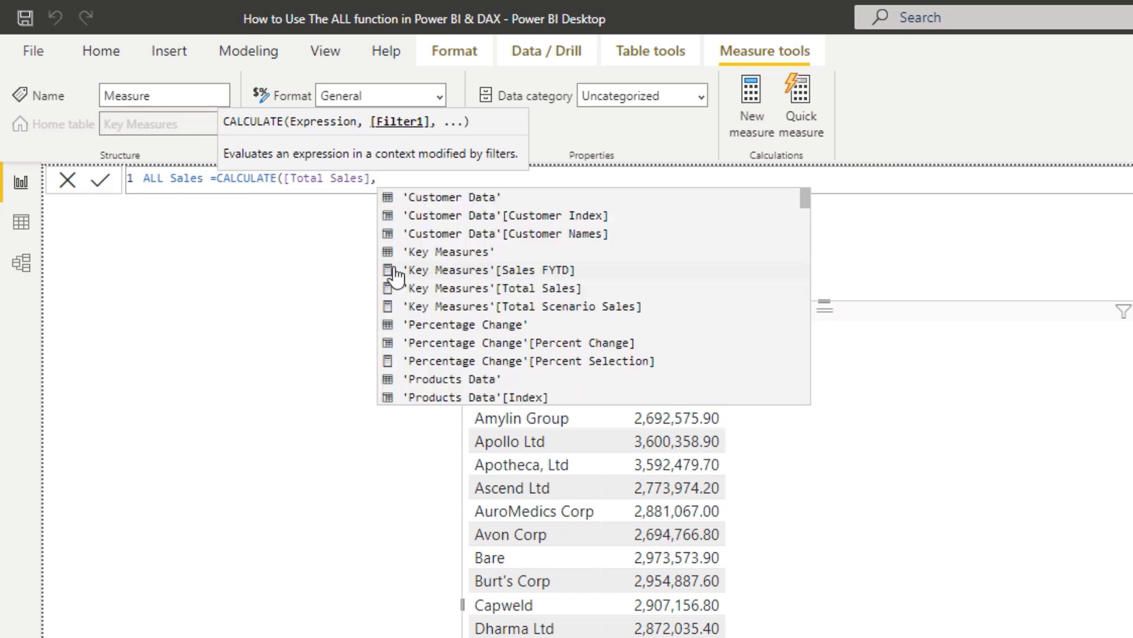
{"action": "type", "text": "ALL"}
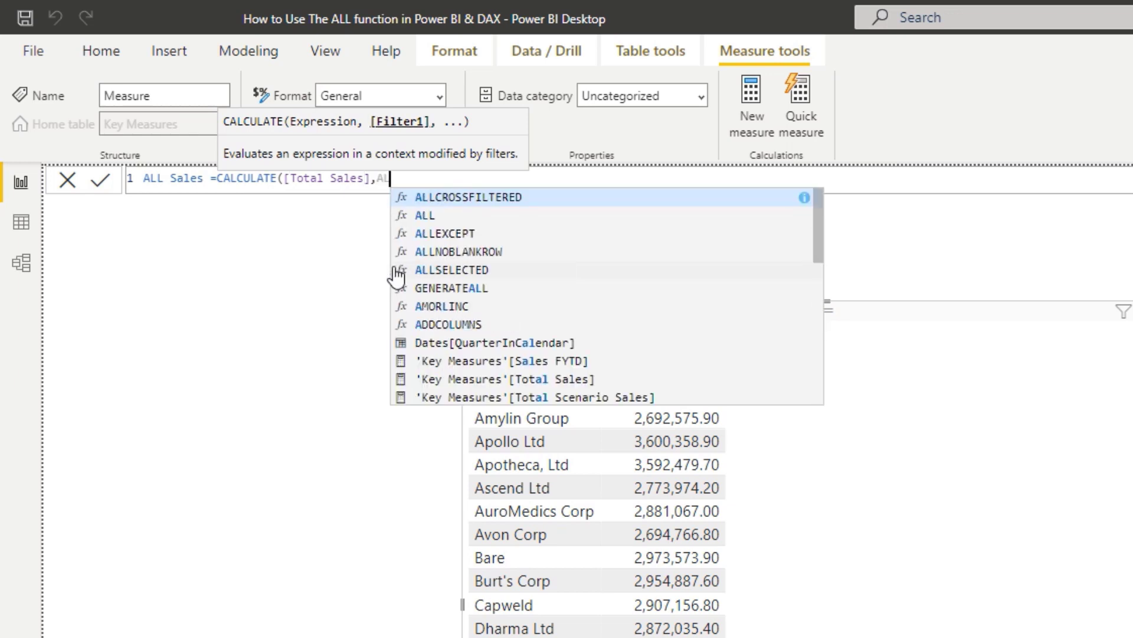
{"action": "type", "text": "("}
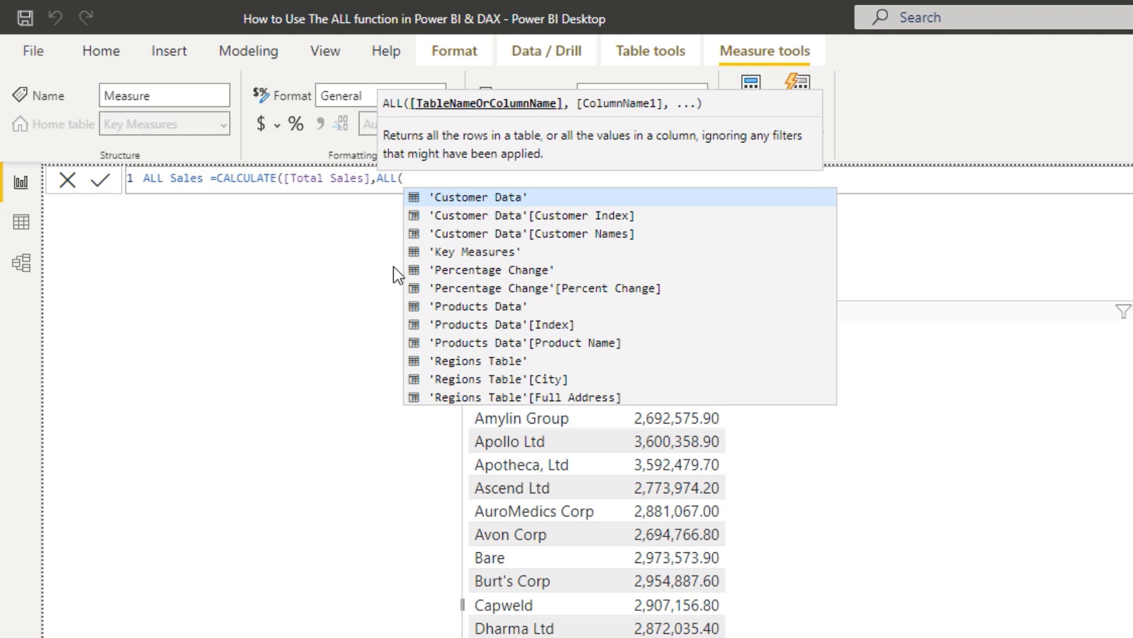
{"action": "left_click", "coordinate": [453, 235]}
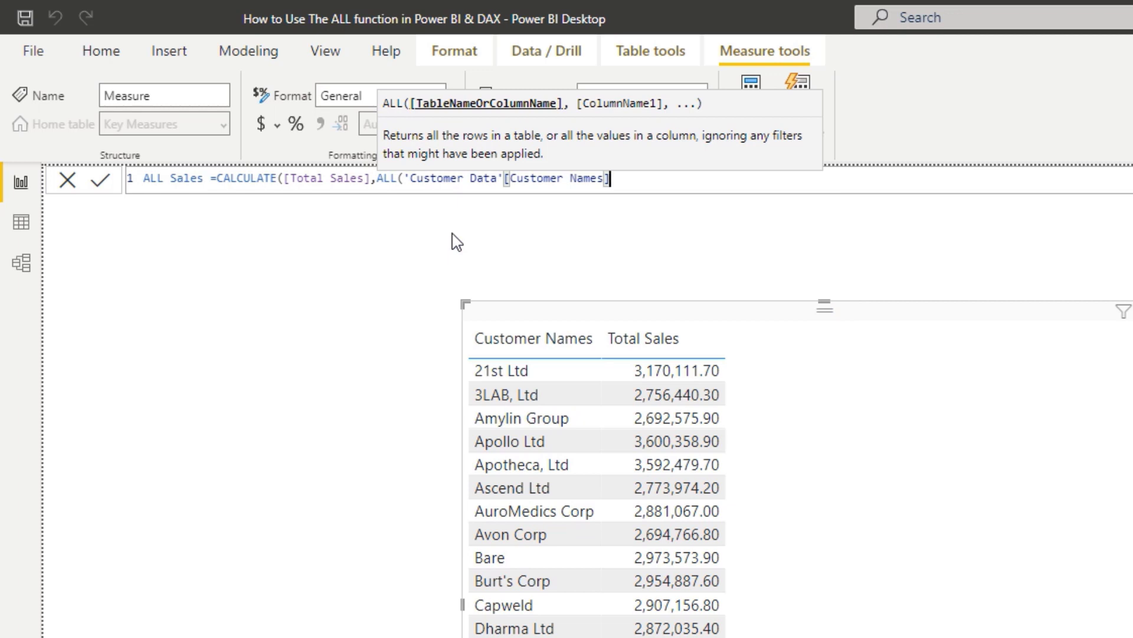
{"action": "type", "text": "))"}
{"action": "key", "text": "Return"}
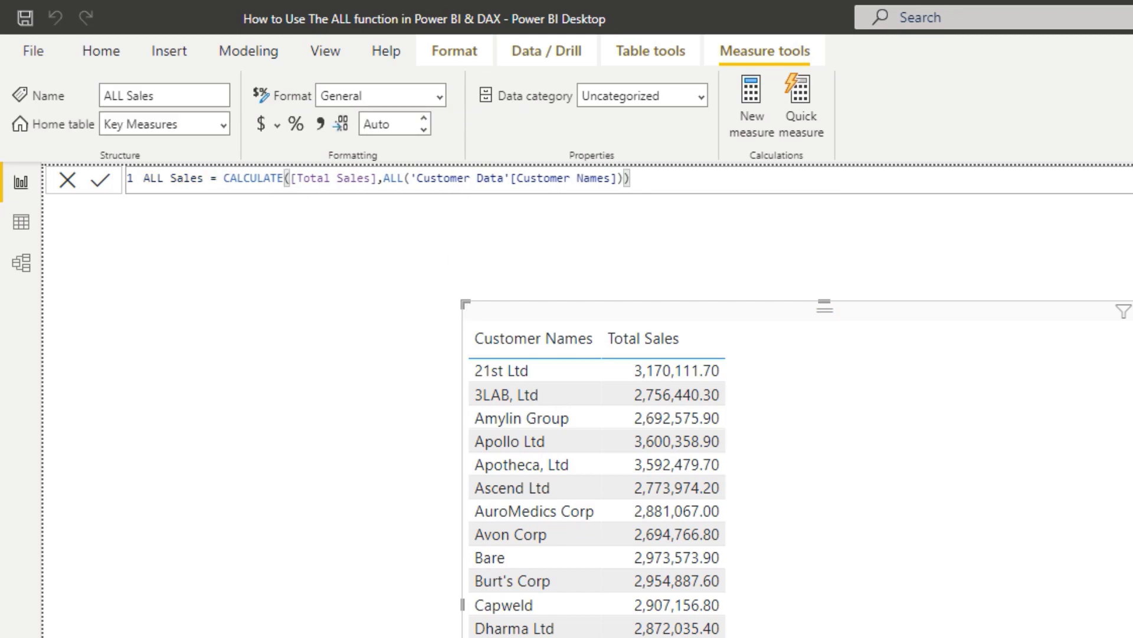
Add ALL Sales to the table, showing 154,481,404.20 per customer, and inspect ALL's column argument.
{"action": "left_click_drag", "start_coordinate": [1086, 164], "coordinate": [618, 272]}
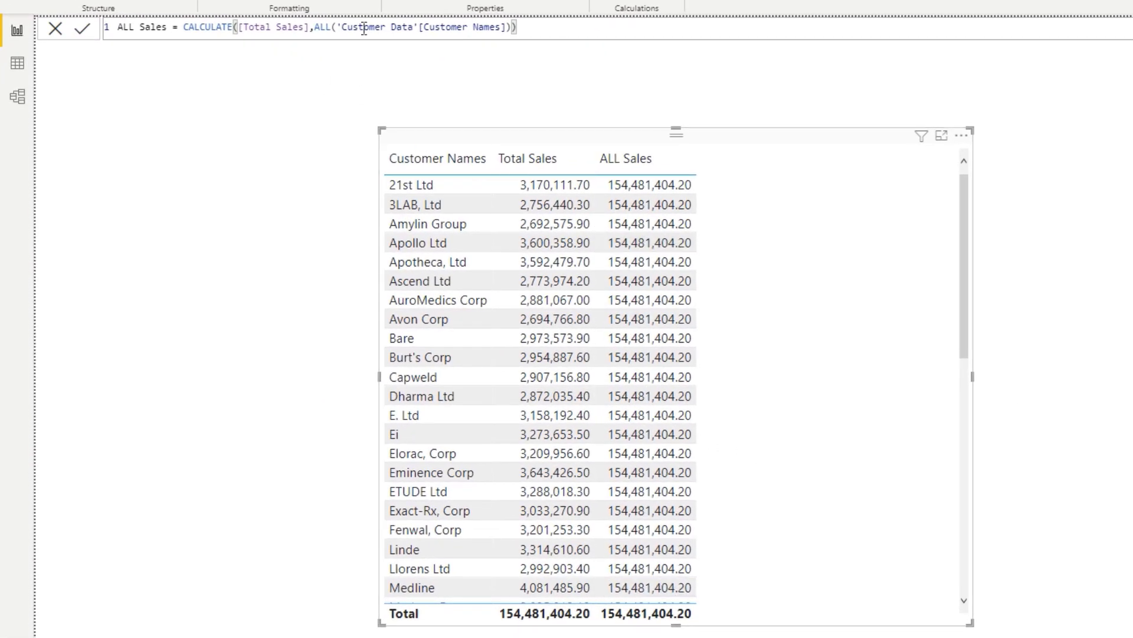
{"action": "double_click", "coordinate": [328, 28]}
{"action": "left_click_drag", "start_coordinate": [517, 26], "coordinate": [345, 29]}
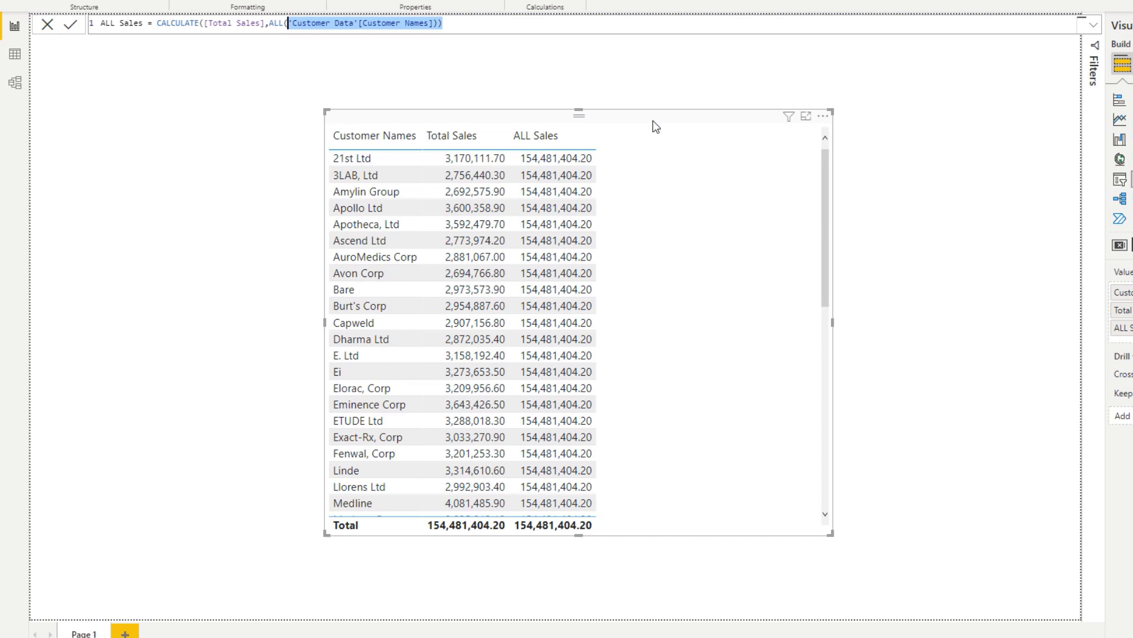
Move the table left and widen it, highlighting Customer Data and ALL in the formula.
{"action": "left_click_drag", "start_coordinate": [653, 121], "coordinate": [435, 129]}
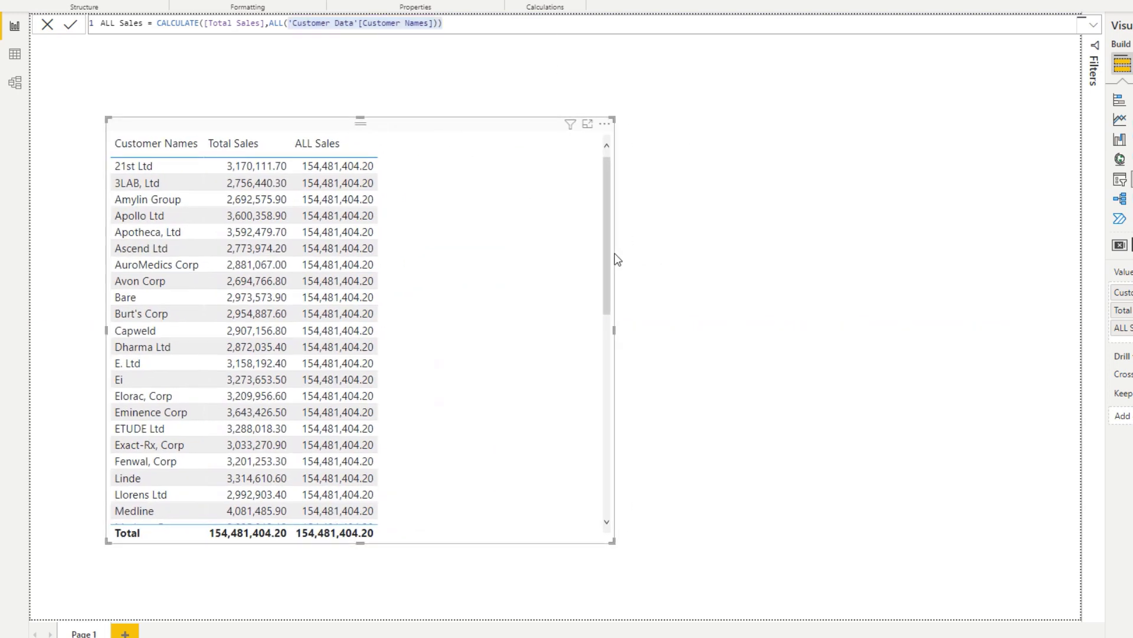
{"action": "left_click_drag", "start_coordinate": [614, 333], "coordinate": [743, 330]}
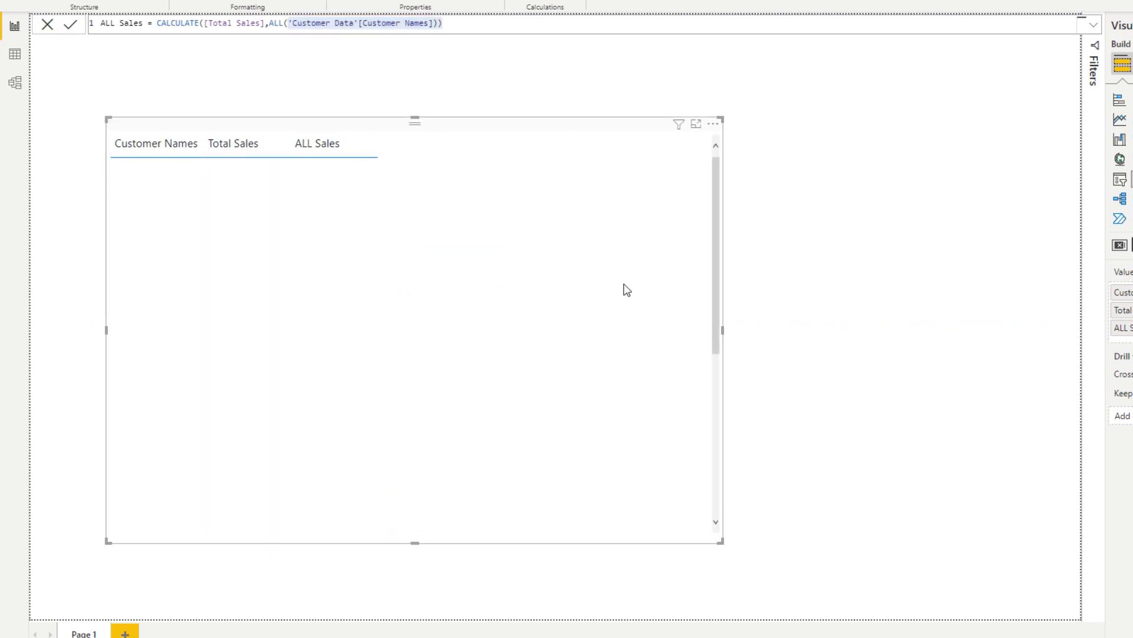
{"action": "left_click", "coordinate": [362, 23]}
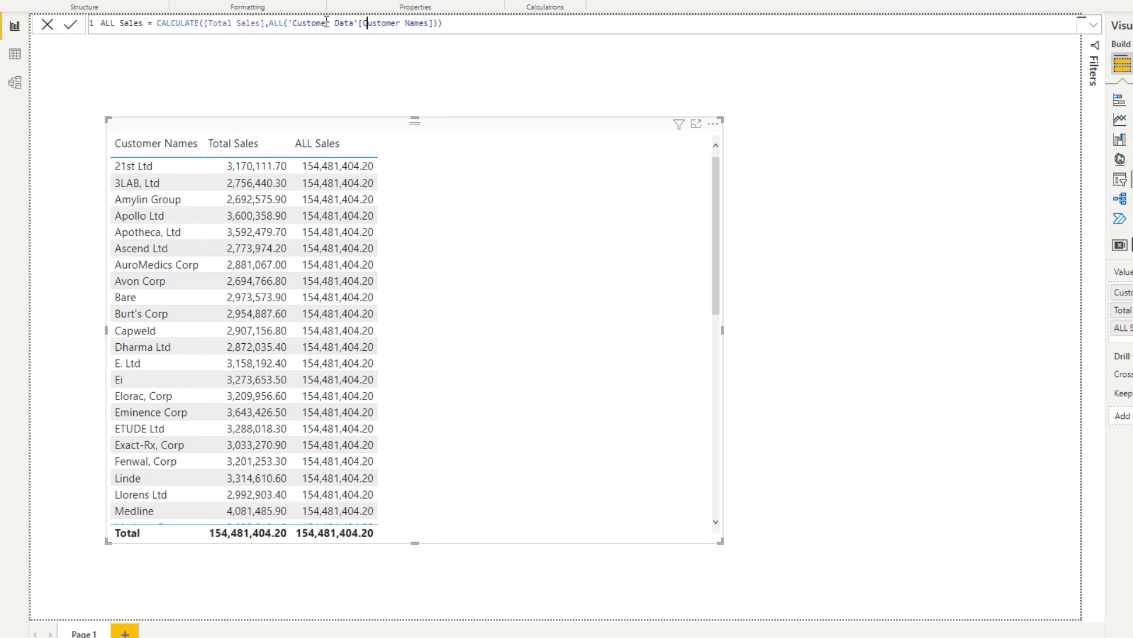
{"action": "left_click_drag", "start_coordinate": [289, 24], "coordinate": [354, 22]}
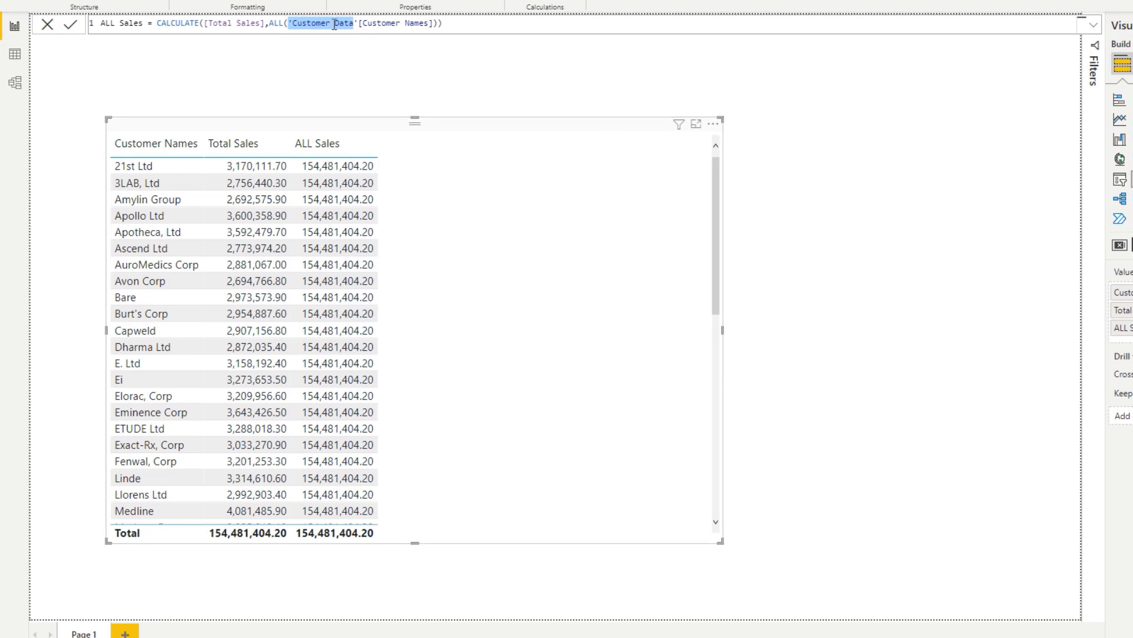
{"action": "left_click", "coordinate": [264, 21]}
{"action": "left_click_drag", "start_coordinate": [268, 22], "coordinate": [279, 23]}
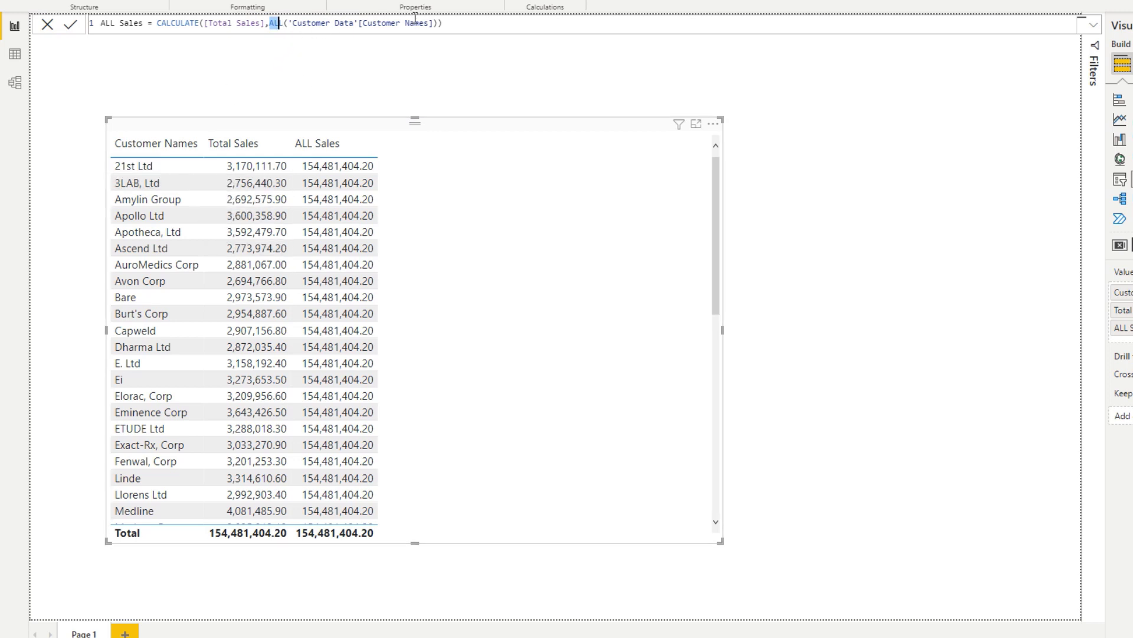
Delete [Customer Names] so ALL Sales reads CALCULATE([Total Sales],ALL('Customer Data')).
{"action": "left_click_drag", "start_coordinate": [434, 23], "coordinate": [358, 22]}
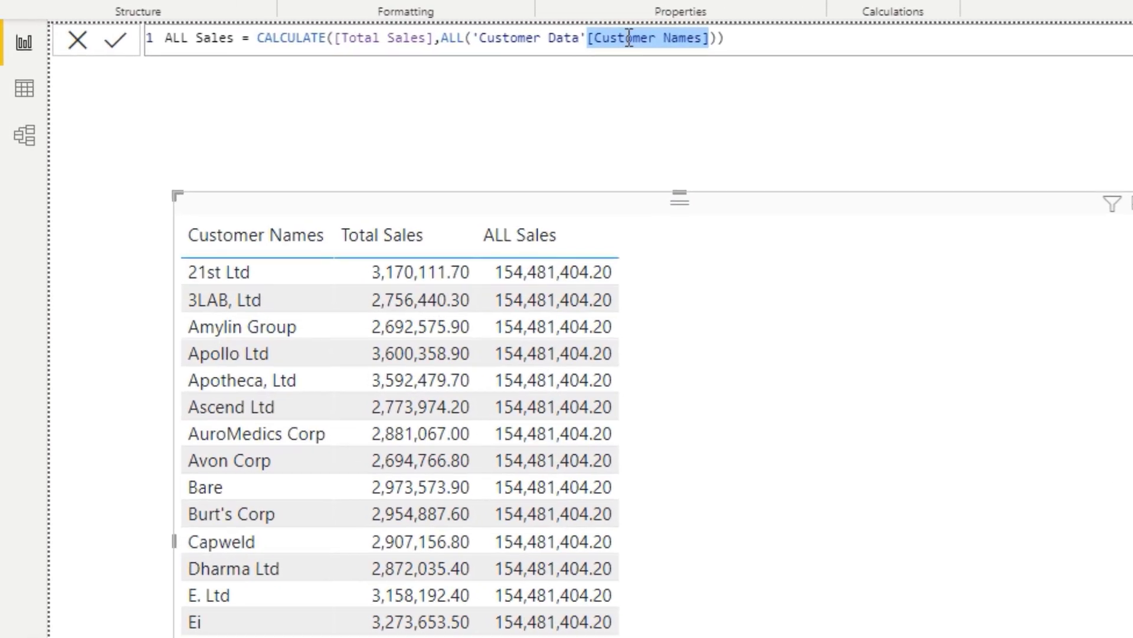
{"action": "left_click_drag", "start_coordinate": [725, 39], "coordinate": [605, 44]}
{"action": "key", "text": "Right"}
{"action": "key", "text": "BackSpace"}
{"action": "key", "text": "BackSpace"}
{"action": "key", "text": "BackSpace"}
{"action": "key", "text": "BackSpace"}
{"action": "key", "text": "BackSpace"}
{"action": "key", "text": "BackSpace"}
{"action": "key", "text": "BackSpace"}
{"action": "key", "text": "BackSpace"}
{"action": "key", "text": "BackSpace"}
{"action": "key", "text": "BackSpace"}
{"action": "key", "text": "BackSpace"}
{"action": "key", "text": "BackSpace"}
{"action": "key", "text": "BackSpace"}
{"action": "key", "text": "BackSpace"}
{"action": "key", "text": "BackSpace"}
{"action": "key", "text": "BackSpace"}
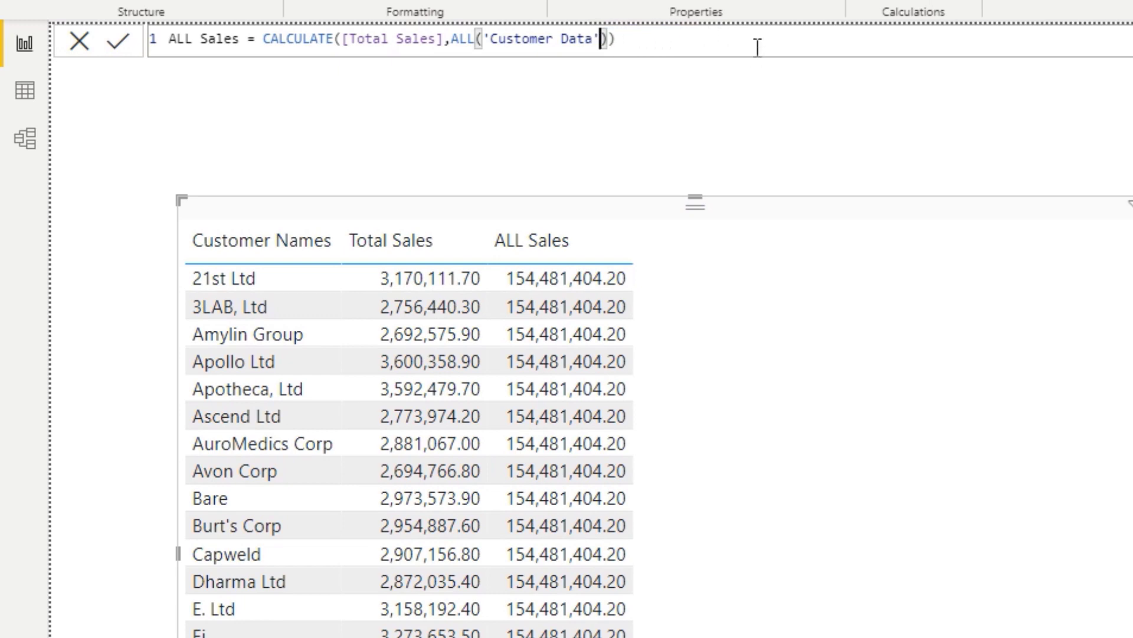
{"action": "left_click", "coordinate": [757, 42]}
{"action": "key", "text": "Return"}
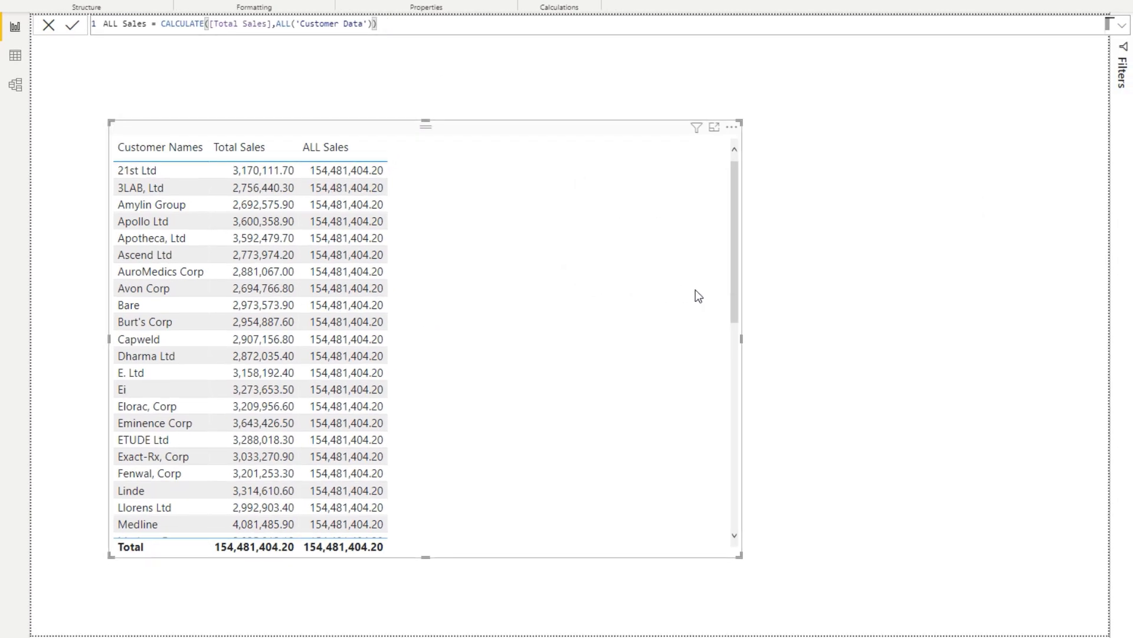
{"action": "left_click", "coordinate": [369, 23]}
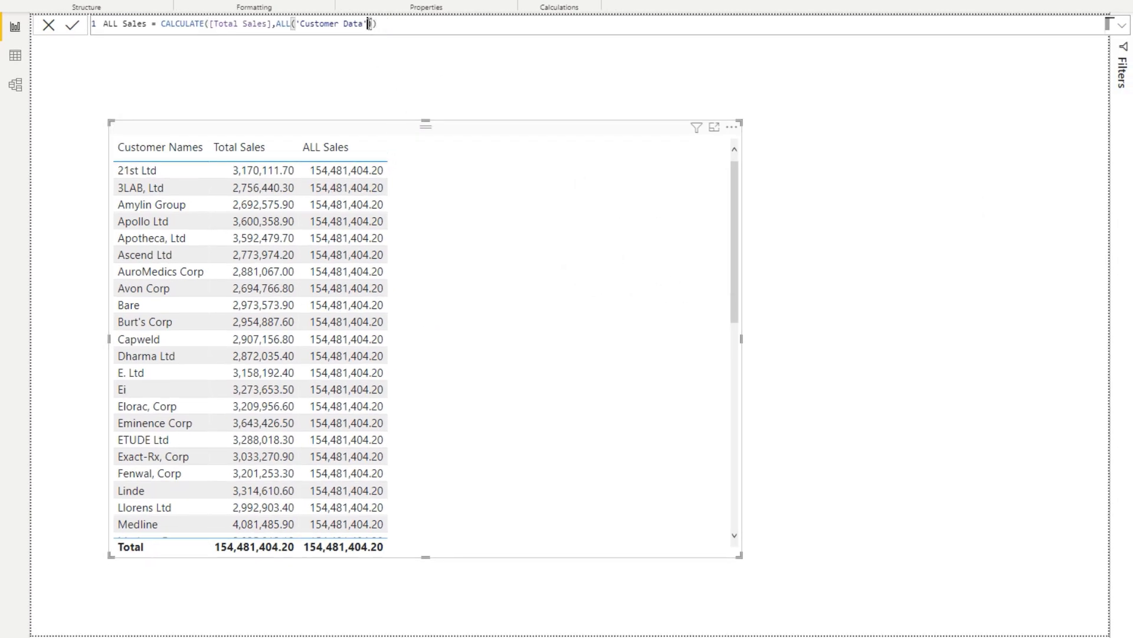
Put [Customer Names] back into ALL('Customer Data') in the ALL Sales formula.
{"action": "type", "text": "["}
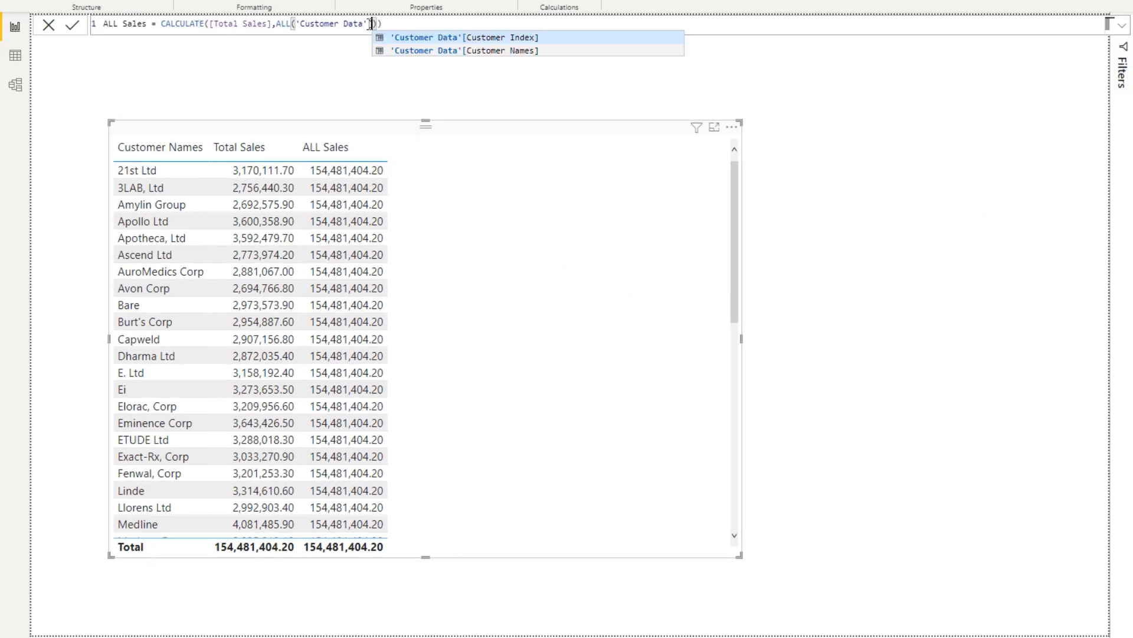
{"action": "left_click", "coordinate": [450, 51]}
{"action": "left_click", "coordinate": [475, 27]}
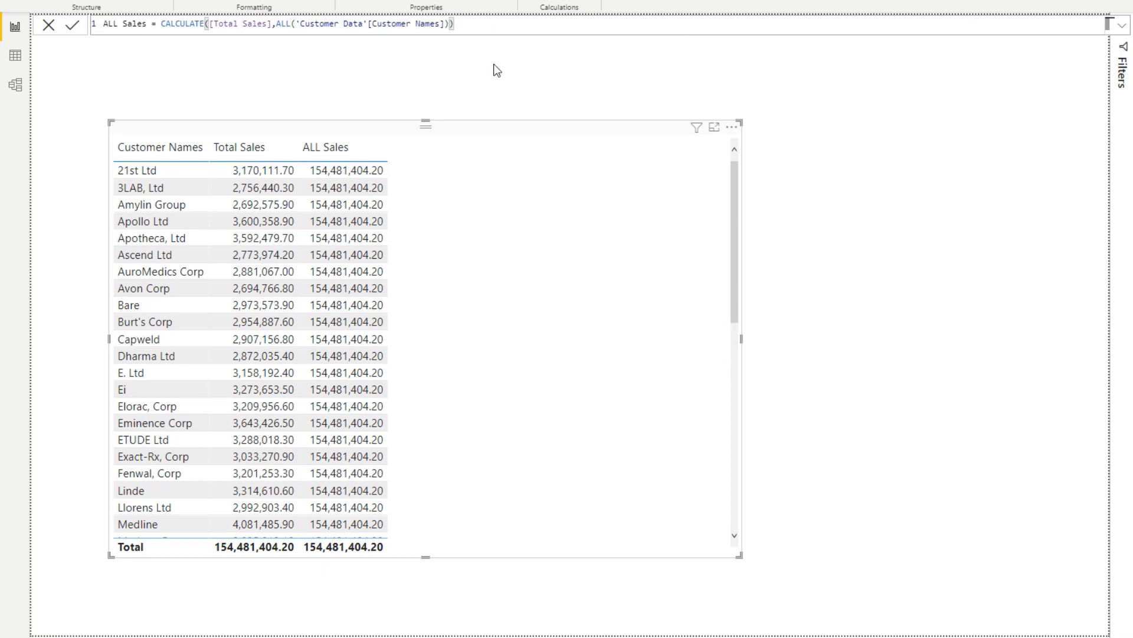
Narrow the table, duplicate it to the right, and swap Customer Names for Customer Index.
{"action": "left_click_drag", "start_coordinate": [739, 338], "coordinate": [455, 314]}
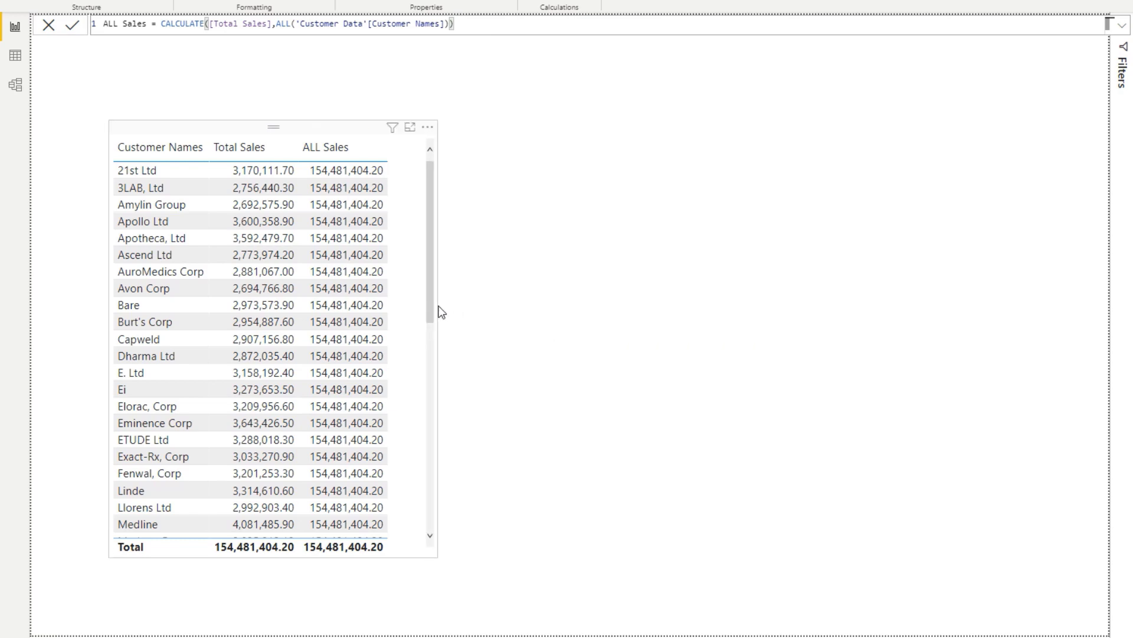
{"action": "left_click", "coordinate": [364, 192]}
{"action": "key", "text": "ctrl+c"}
{"action": "key", "text": "ctrl+v"}
{"action": "left_click_drag", "start_coordinate": [399, 142], "coordinate": [899, 134]}
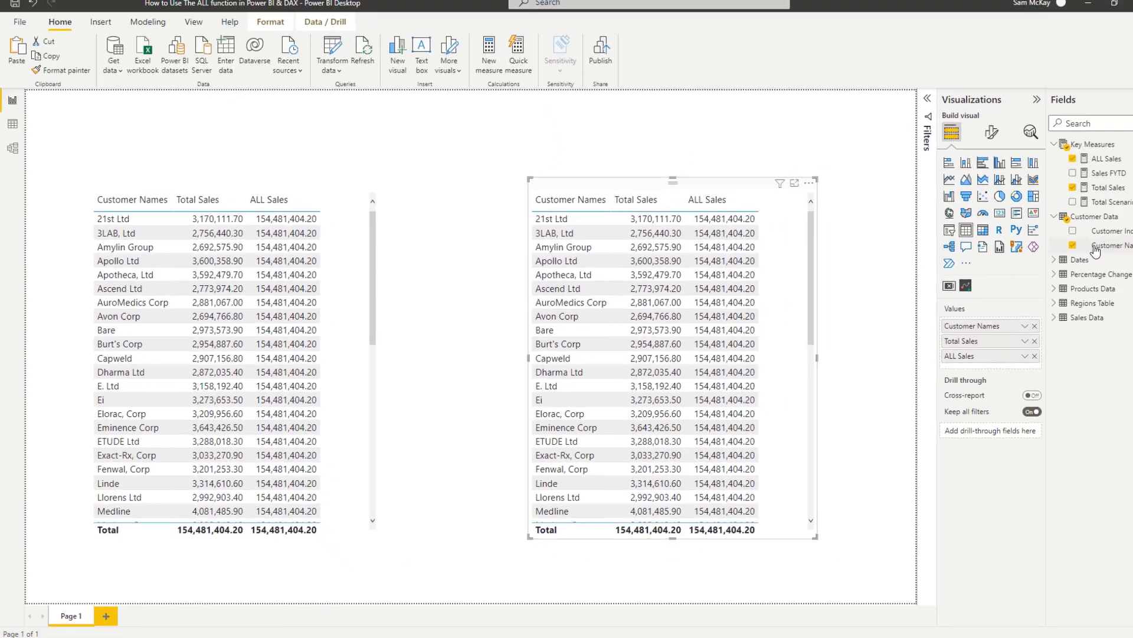
{"action": "left_click_drag", "start_coordinate": [994, 335], "coordinate": [993, 335]}
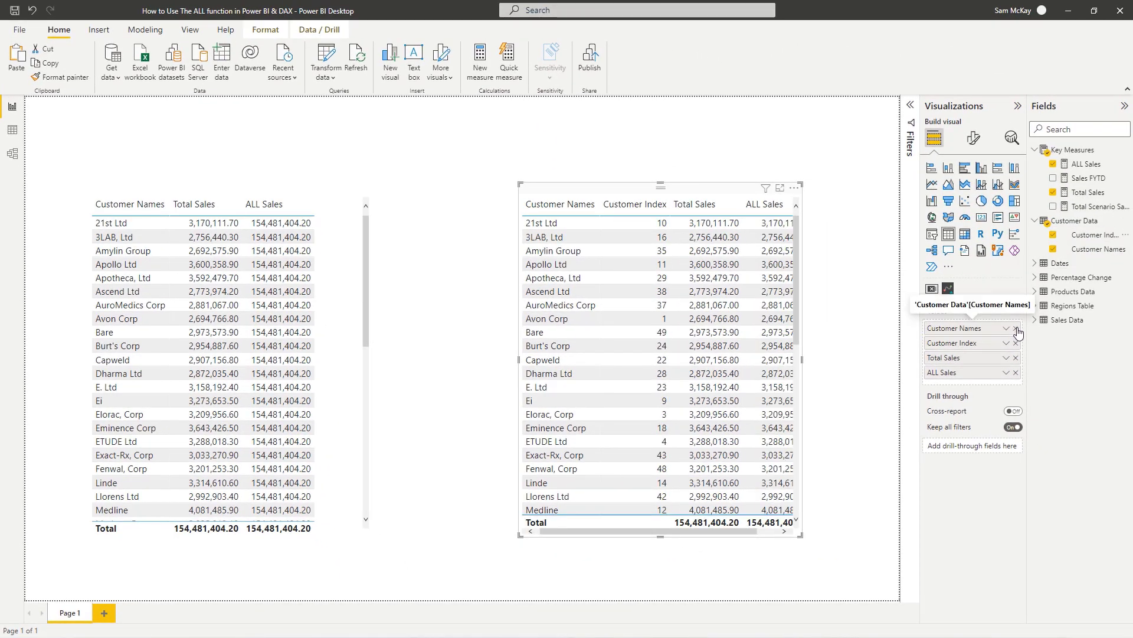
{"action": "left_click", "coordinate": [1015, 328]}
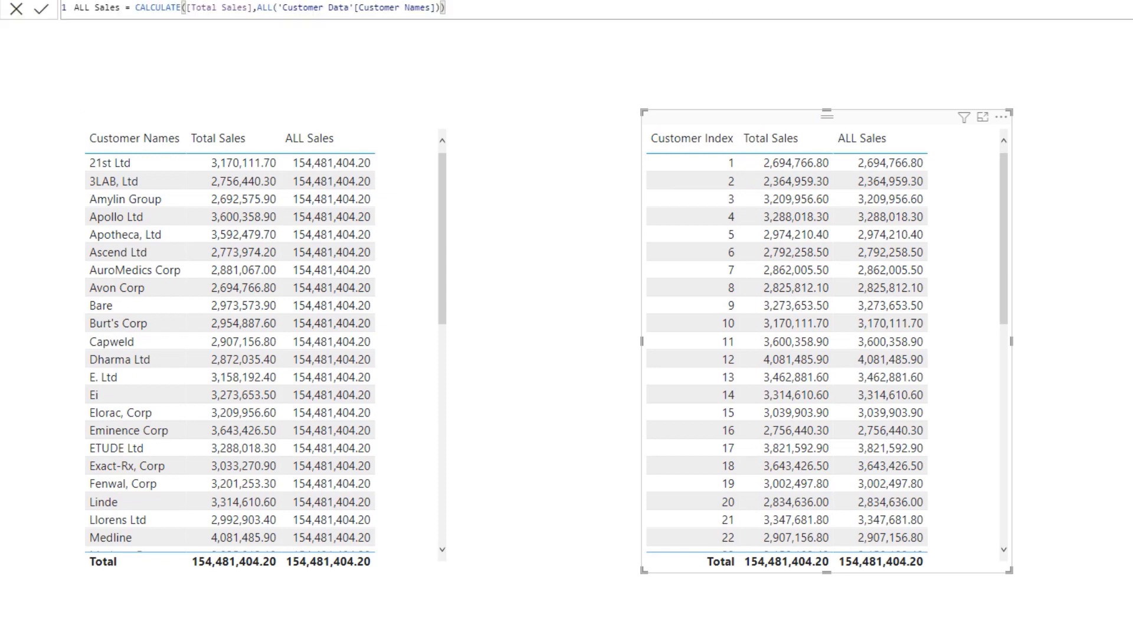
Remove [Customer Names] again so ALL Sales uses ALL('Customer Data'), then select the left table.
{"action": "left_click_drag", "start_coordinate": [286, 4], "coordinate": [434, 6]}
{"action": "left_click", "coordinate": [434, 7]}
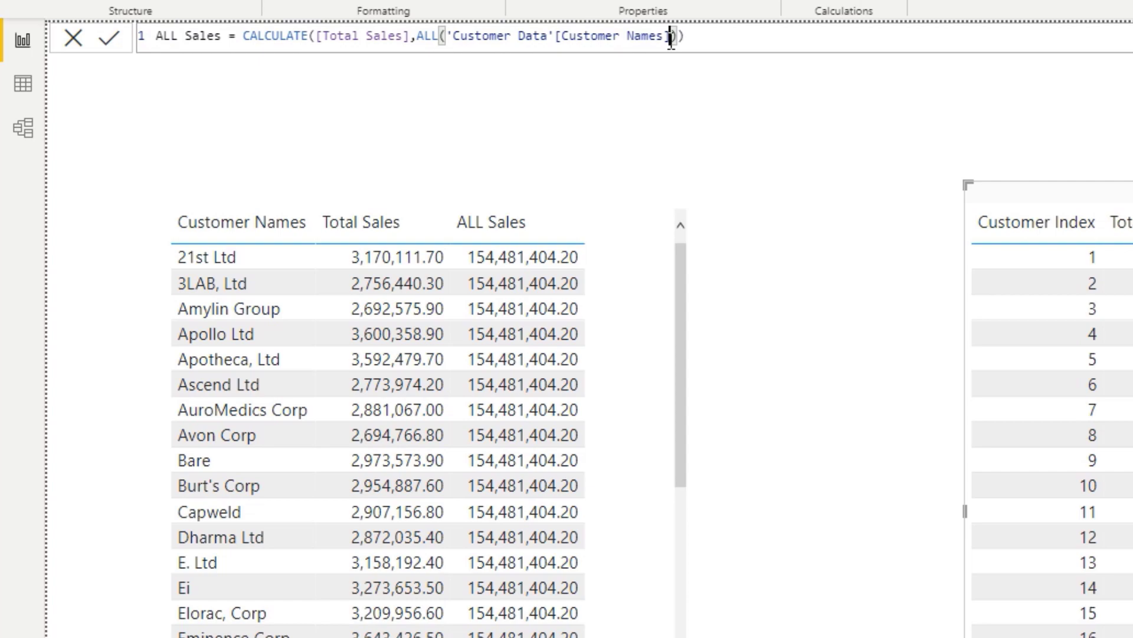
{"action": "left_click_drag", "start_coordinate": [673, 36], "coordinate": [555, 36]}
{"action": "key", "text": "BackSpace"}
{"action": "left_click", "coordinate": [570, 36]}
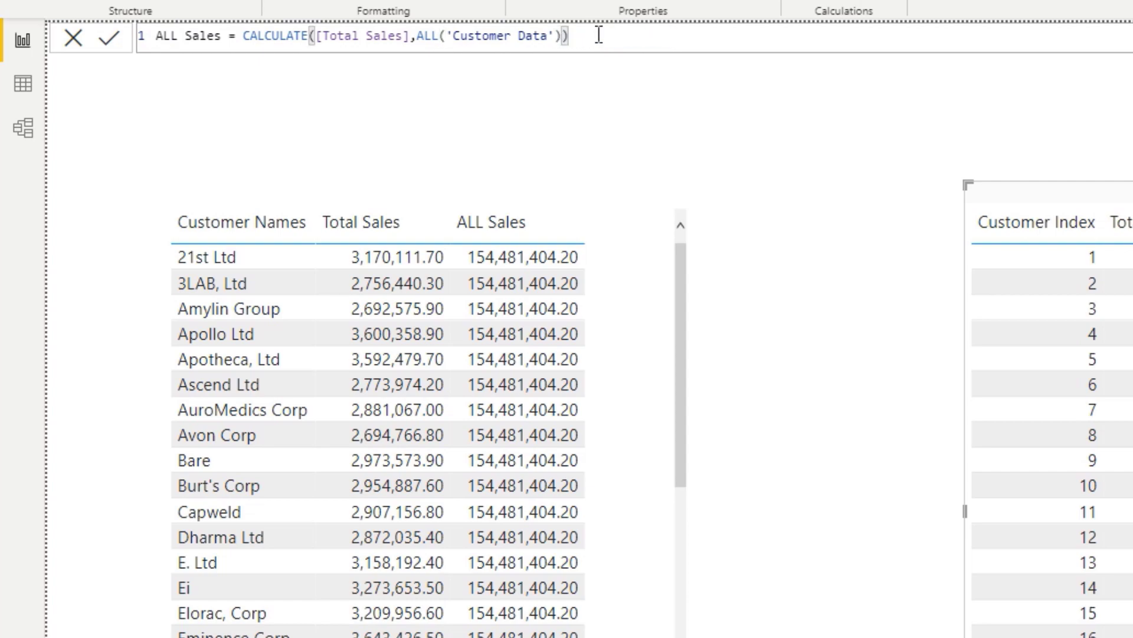
{"action": "key", "text": "Return"}
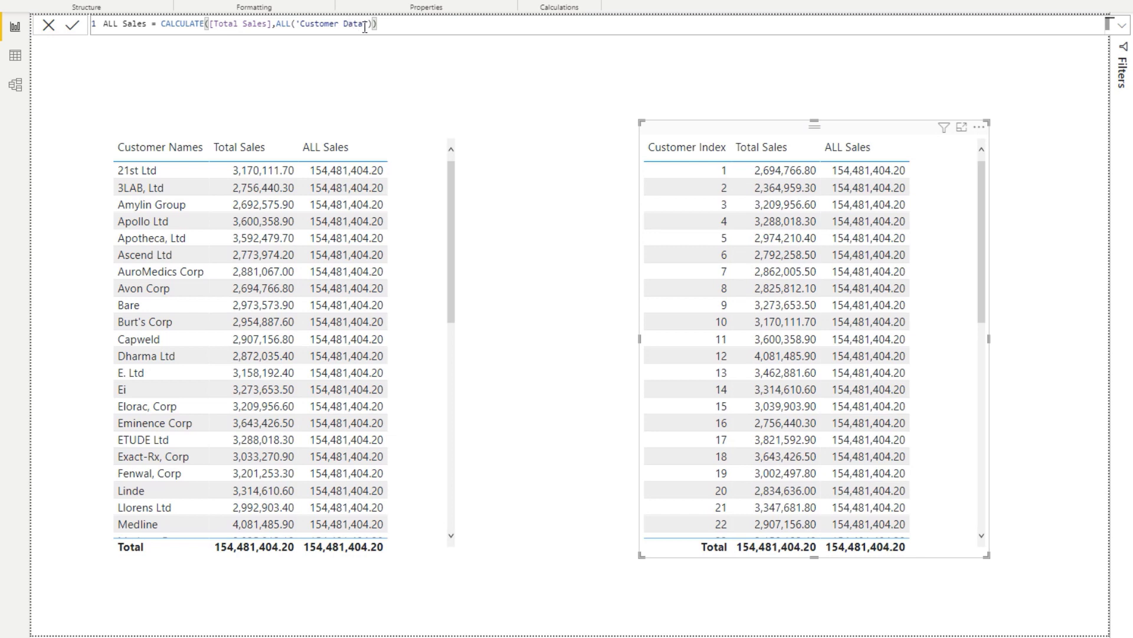
{"action": "left_click_drag", "start_coordinate": [363, 24], "coordinate": [301, 24]}
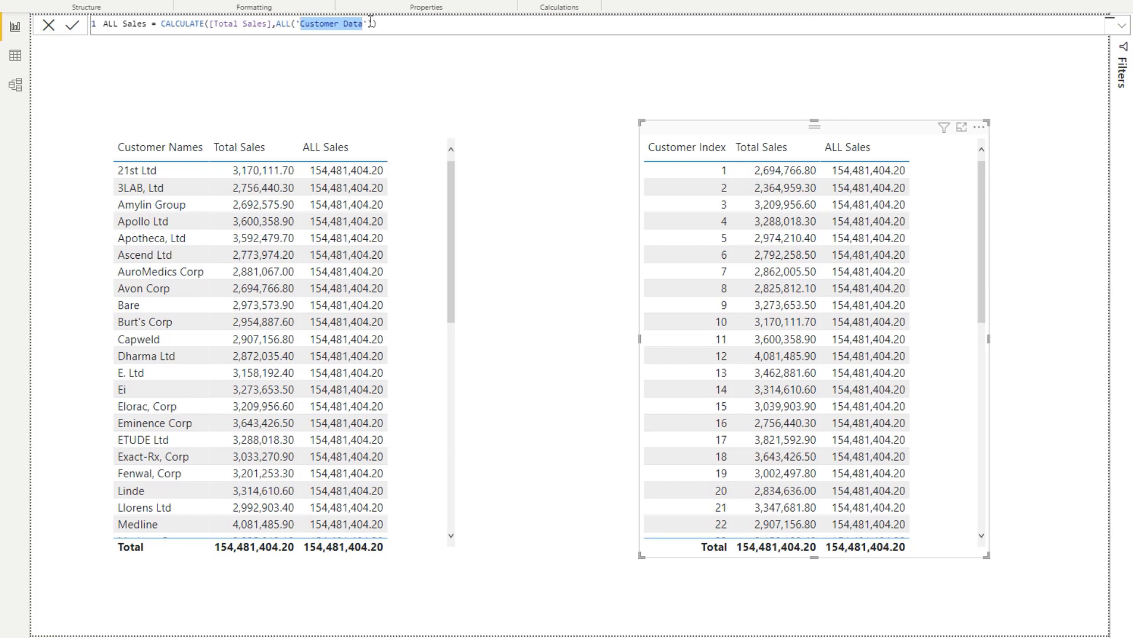
{"action": "left_click", "coordinate": [434, 219]}
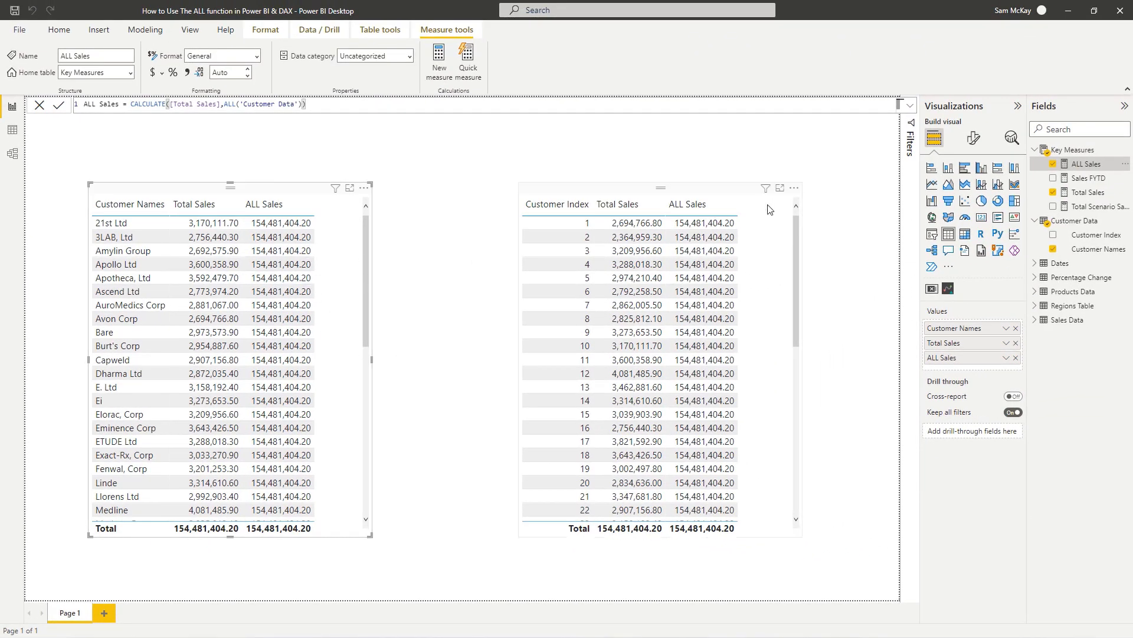
Delete the duplicate Customer Index table and reselect the customer table and ALL Sales measure.
{"action": "left_click", "coordinate": [794, 187]}
{"action": "left_click", "coordinate": [817, 228]}
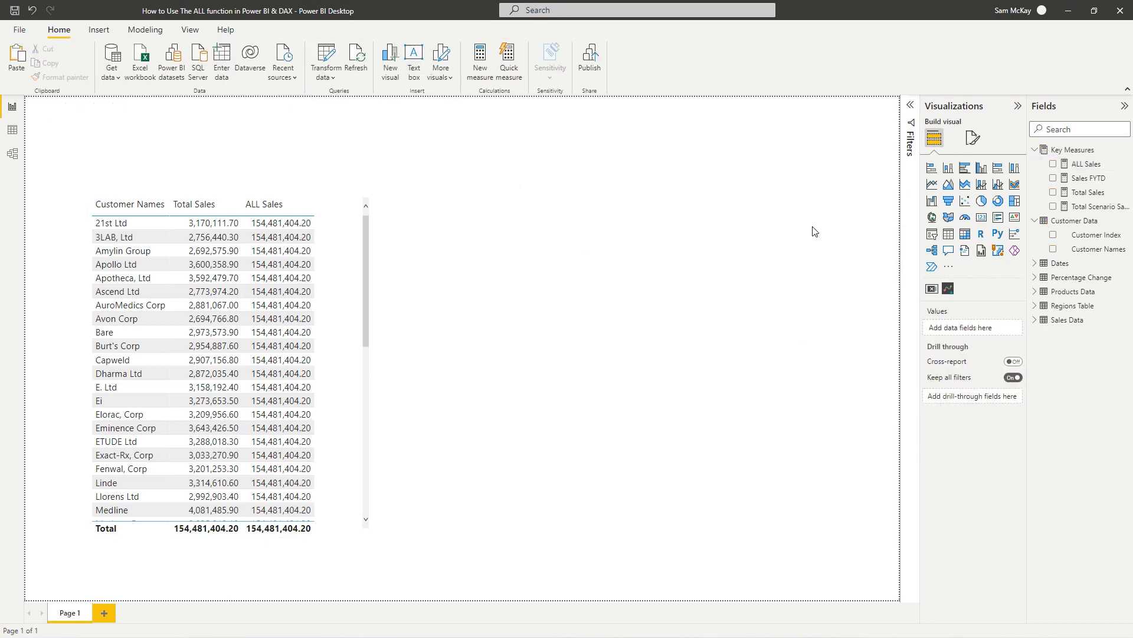
{"action": "left_click", "coordinate": [367, 356]}
{"action": "left_click_drag", "start_coordinate": [376, 360], "coordinate": [490, 359]}
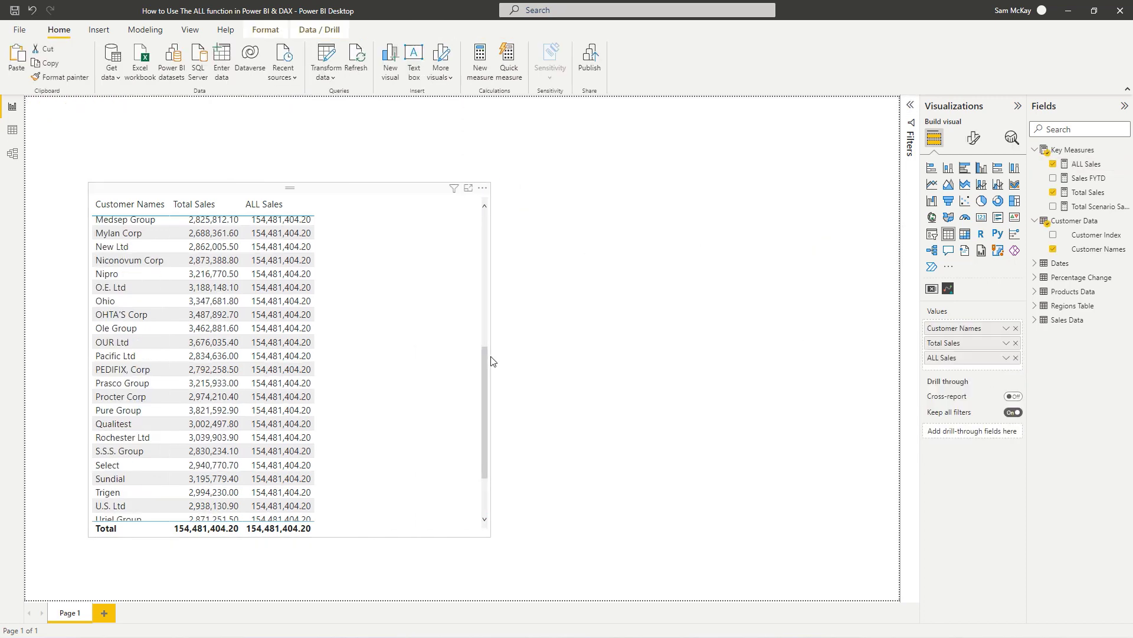
{"action": "left_click", "coordinate": [1088, 165]}
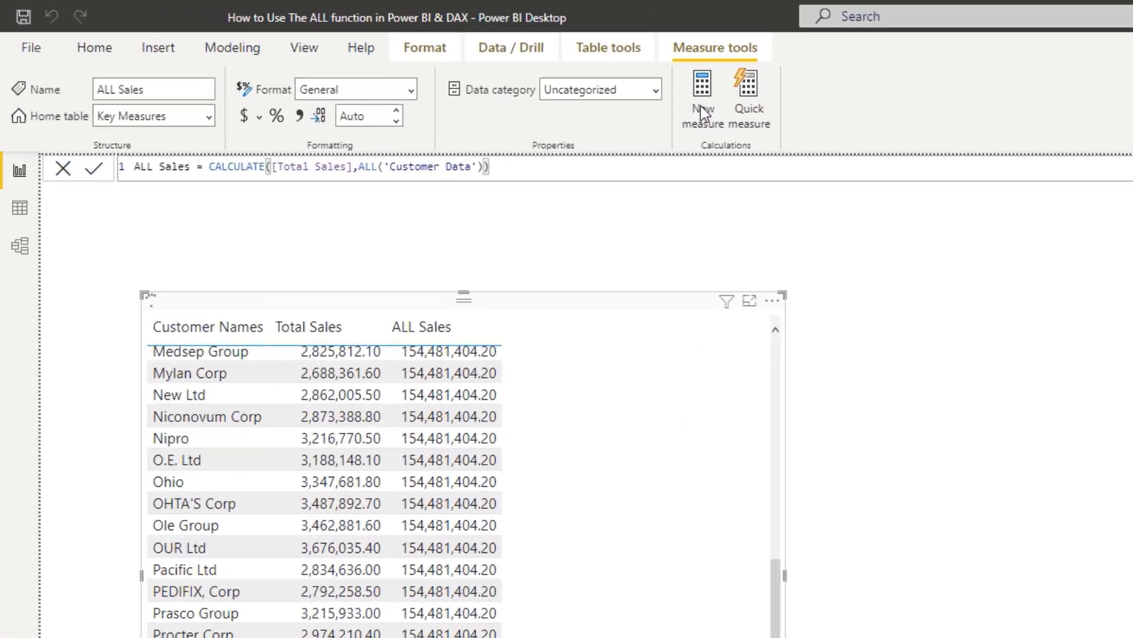
Create the measure % Of Sales = DIVIDE([Total Sales], [ALL Sales],0).
{"action": "left_click", "coordinate": [452, 70]}
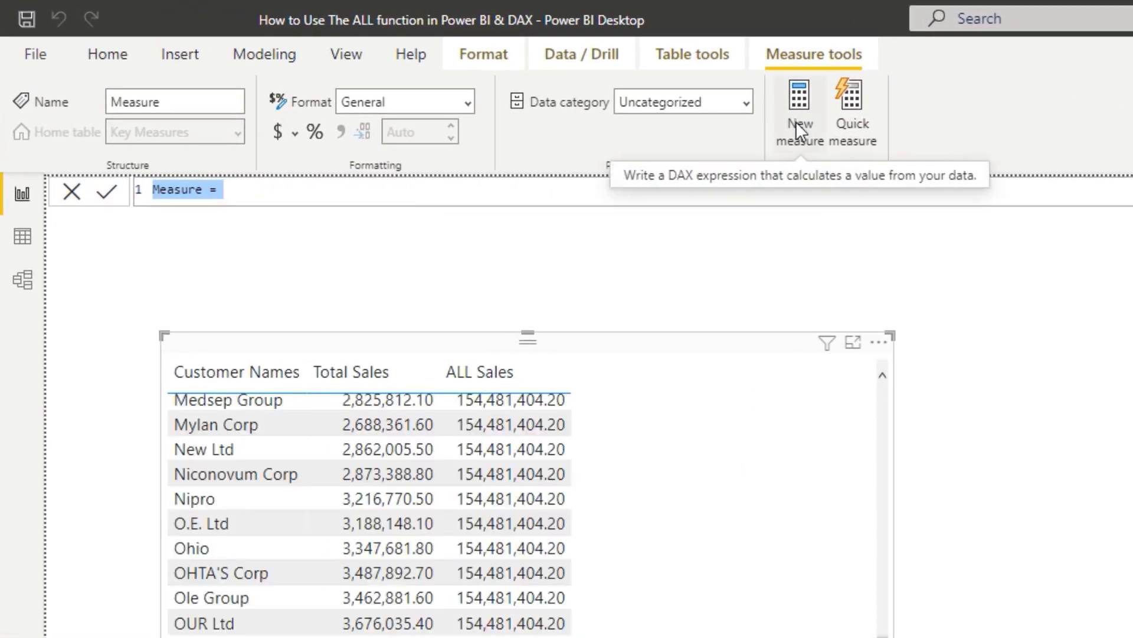
{"action": "type", "text": "% Of Sal"}
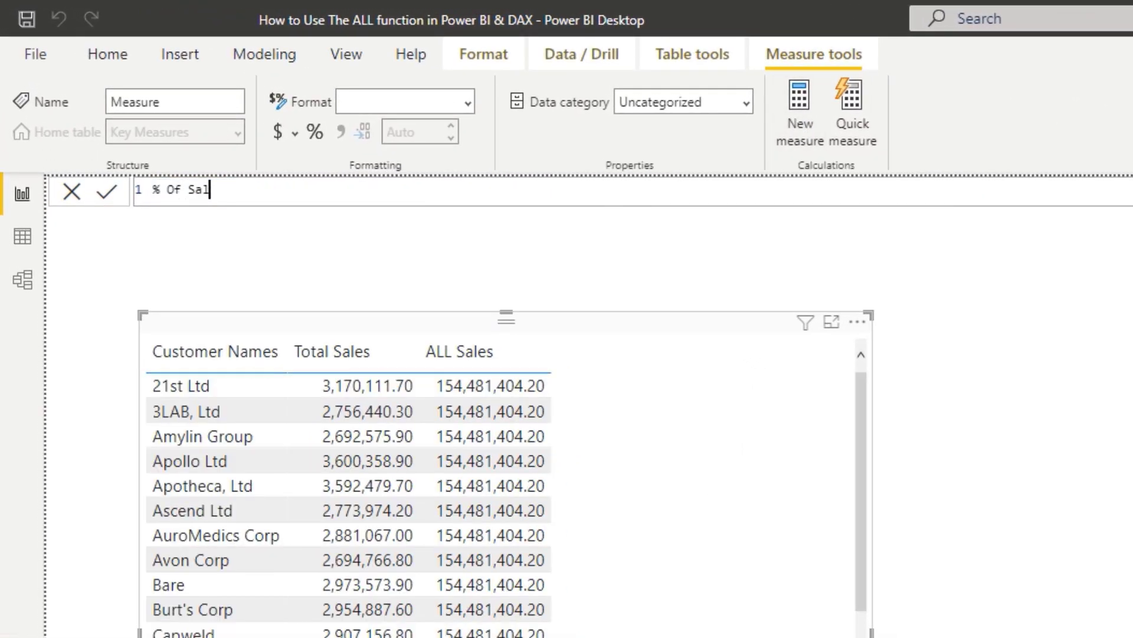
{"action": "type", "text": "es = DIV"}
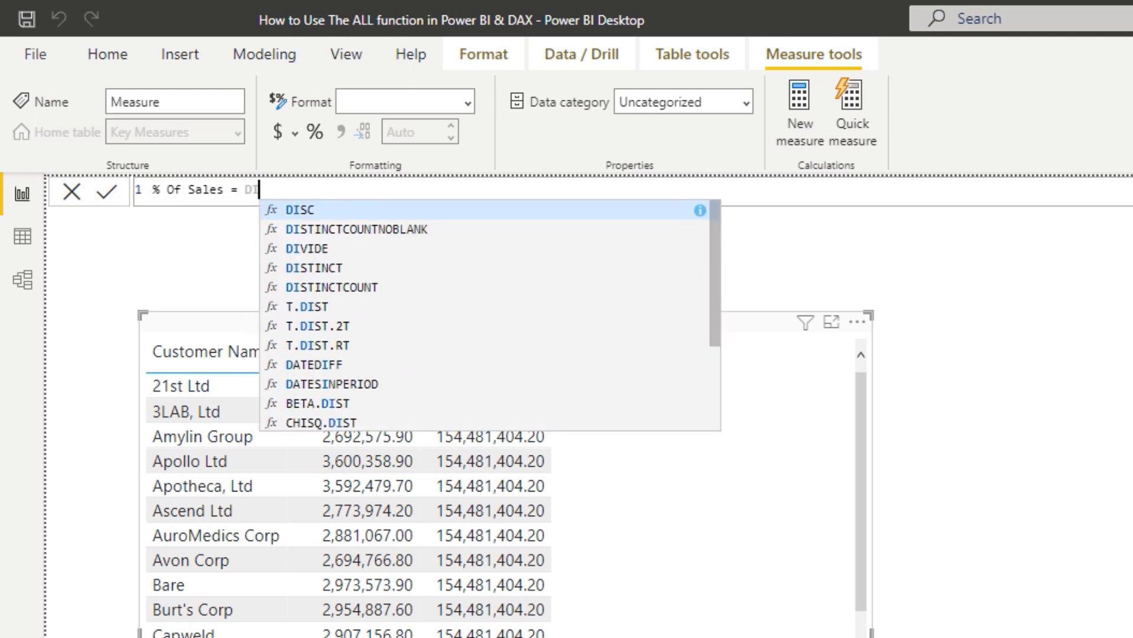
{"action": "left_click", "coordinate": [682, 217]}
{"action": "type", "text": "tot"}
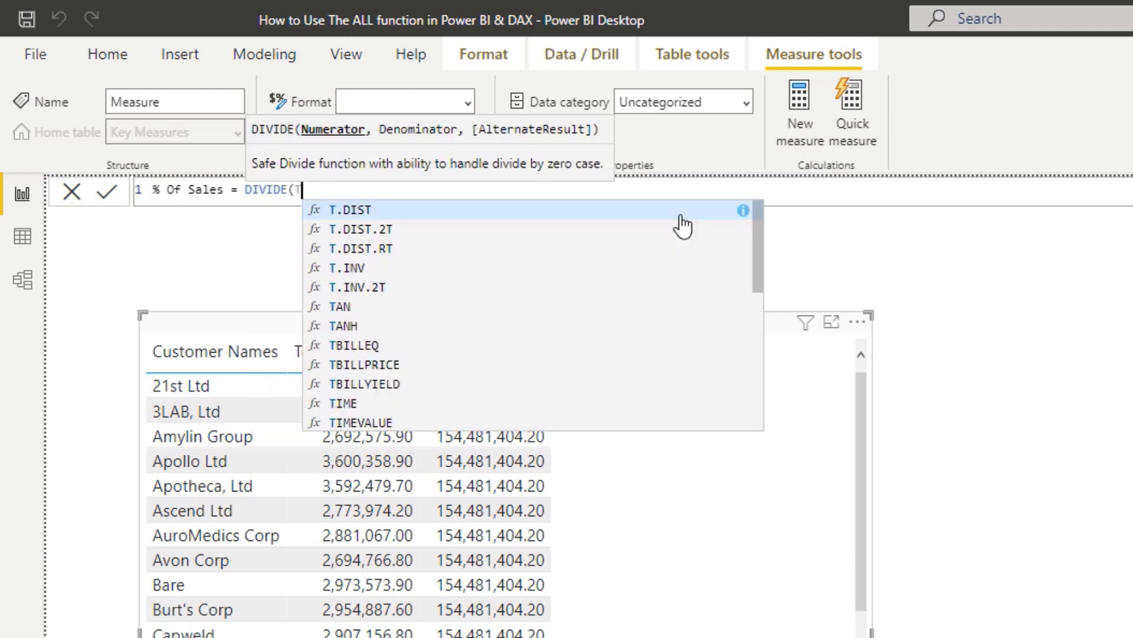
{"action": "left_click", "coordinate": [596, 285]}
{"action": "type", "text": ", "}
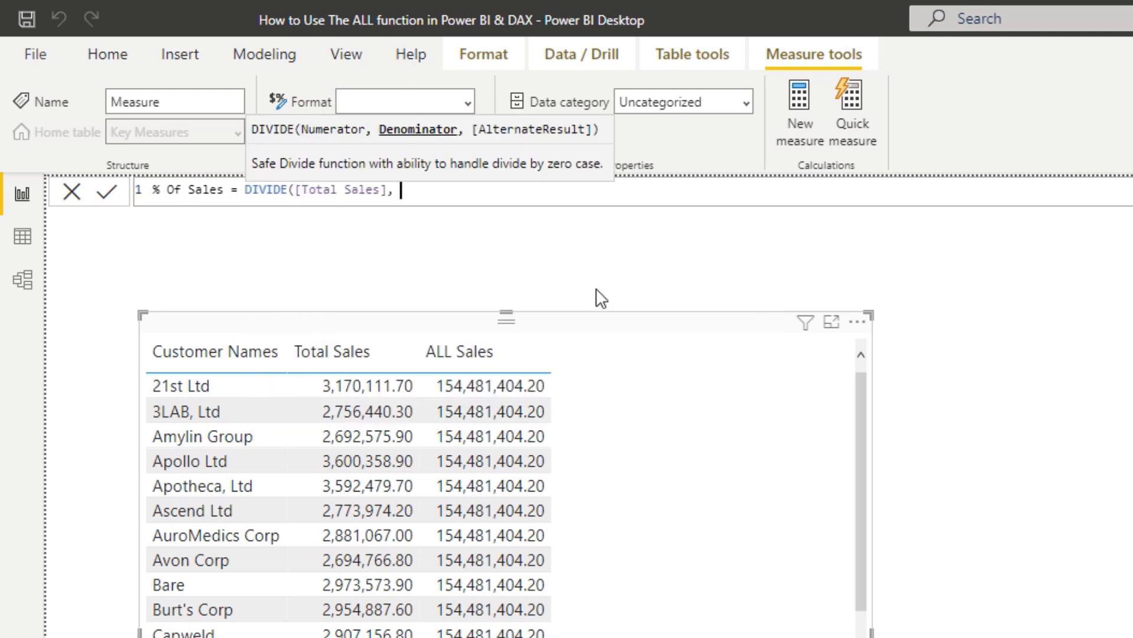
{"action": "type", "text": "["}
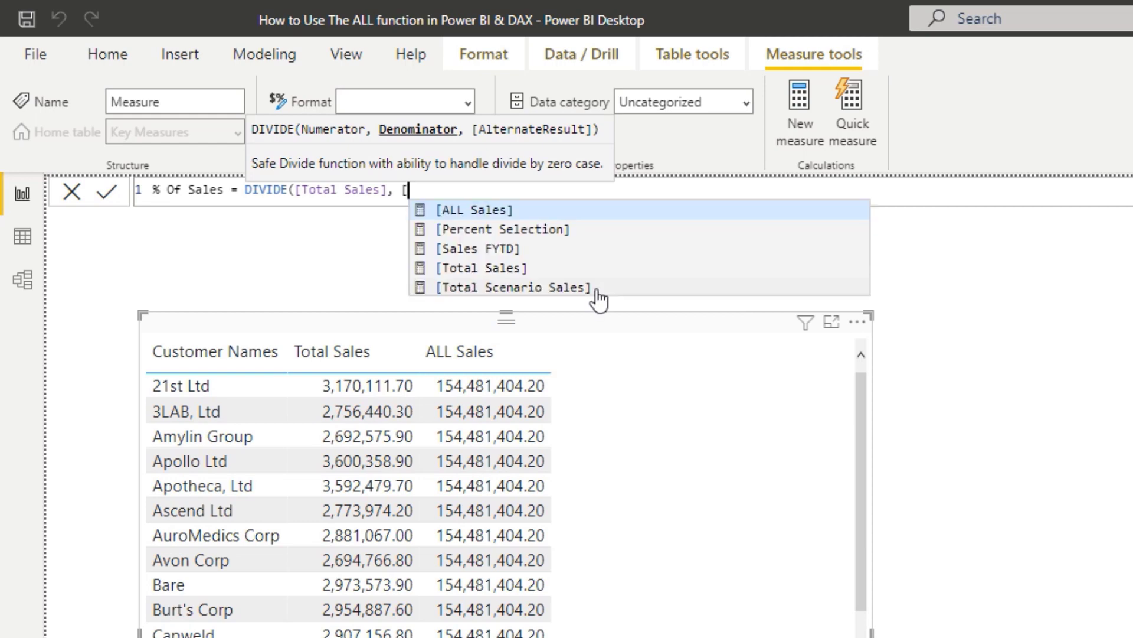
{"action": "left_click", "coordinate": [540, 218]}
{"action": "type", "text": ",0)"}
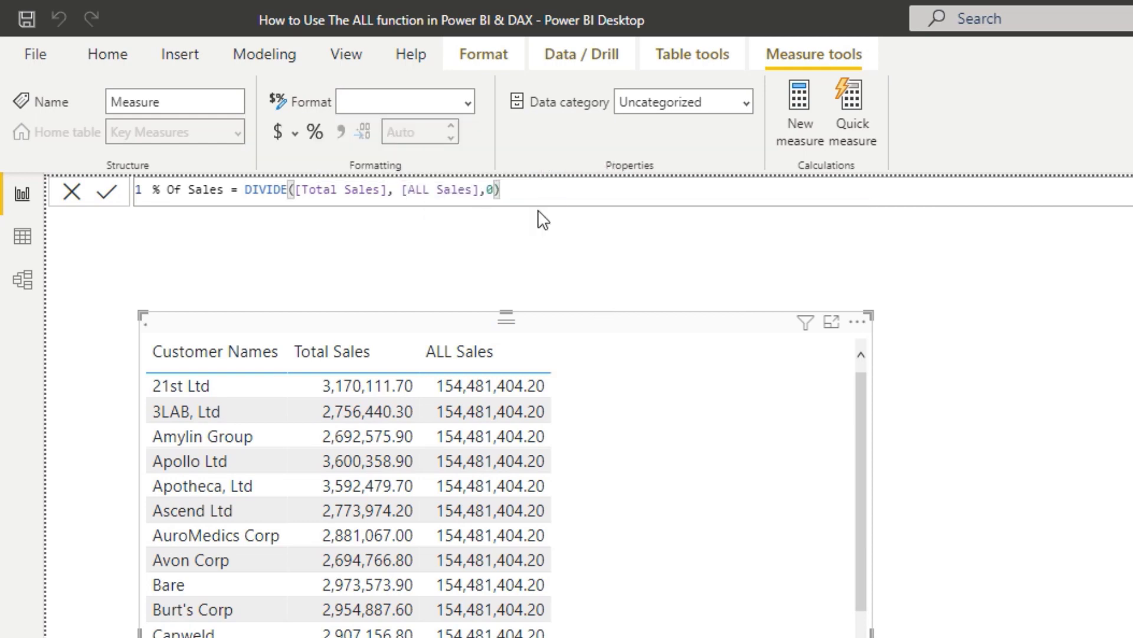
{"action": "key", "text": "Return"}
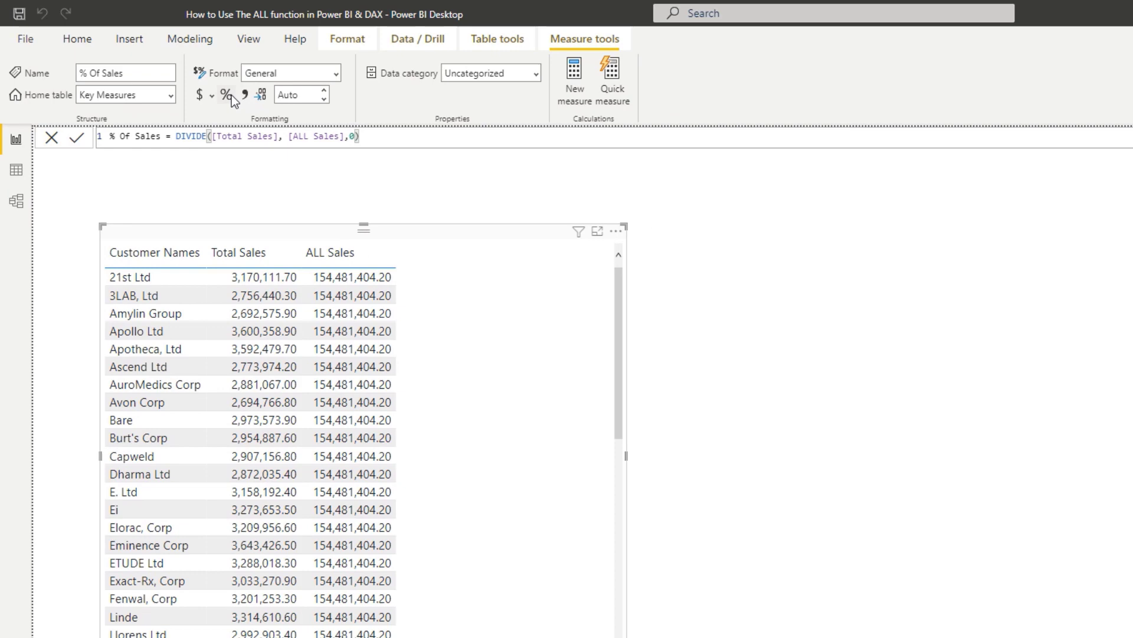
Format % Of Sales as a percentage and add it to the customer table (21st Ltd 2.05%).
{"action": "left_click", "coordinate": [226, 94]}
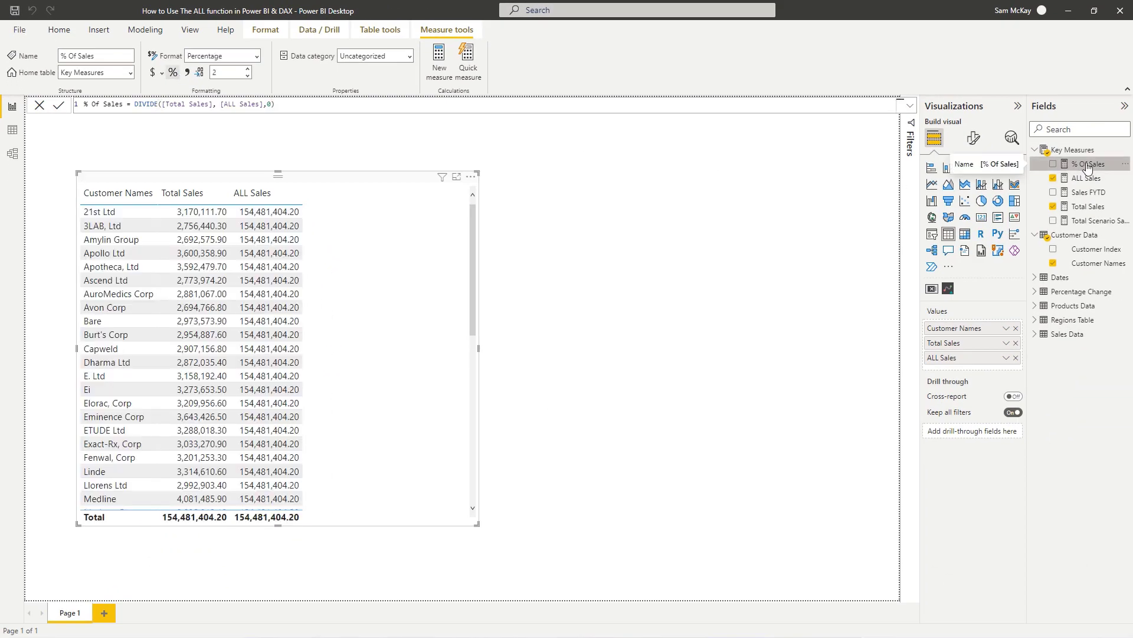
{"action": "left_click_drag", "start_coordinate": [1088, 167], "coordinate": [413, 246]}
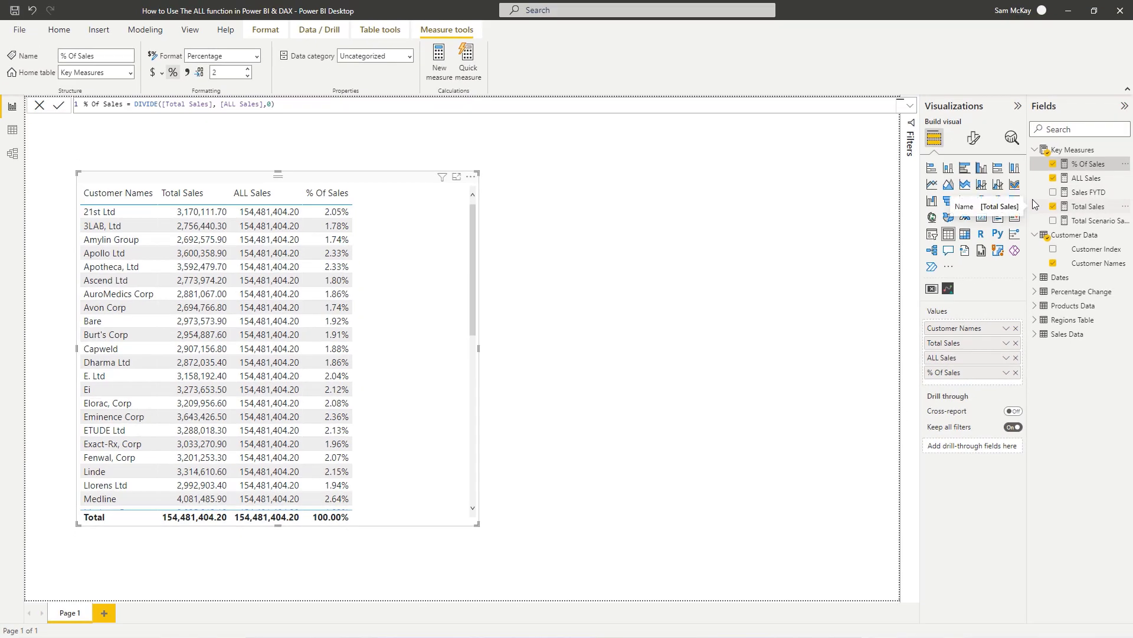
Change % Of Sales to DIVIDE([Total Sales], CALCULATE([Total Sales], ALL('Customer Data'[Customer Names])),0).
{"action": "left_click", "coordinate": [1086, 177]}
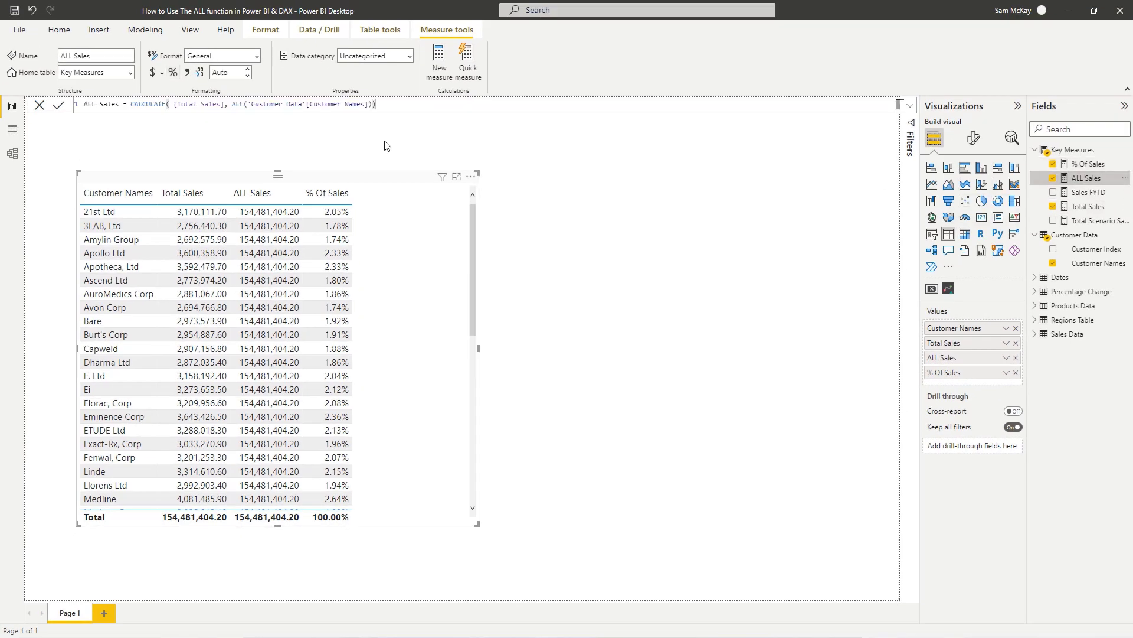
{"action": "left_click_drag", "start_coordinate": [387, 107], "coordinate": [131, 105]}
{"action": "key", "text": "ctrl+c"}
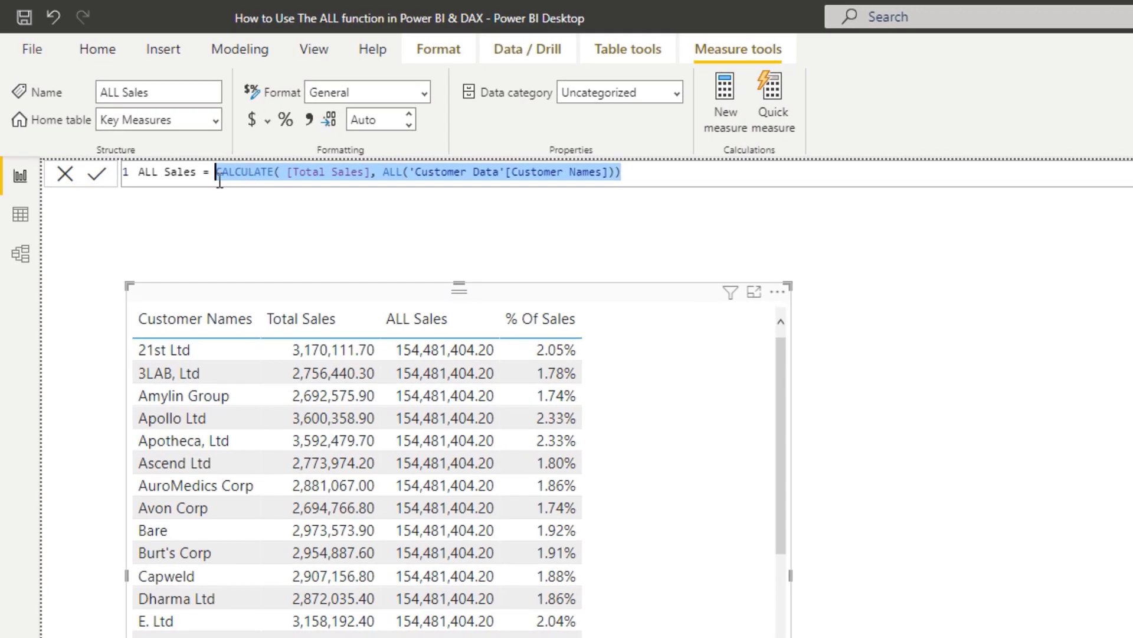
{"action": "left_click", "coordinate": [1130, 177]}
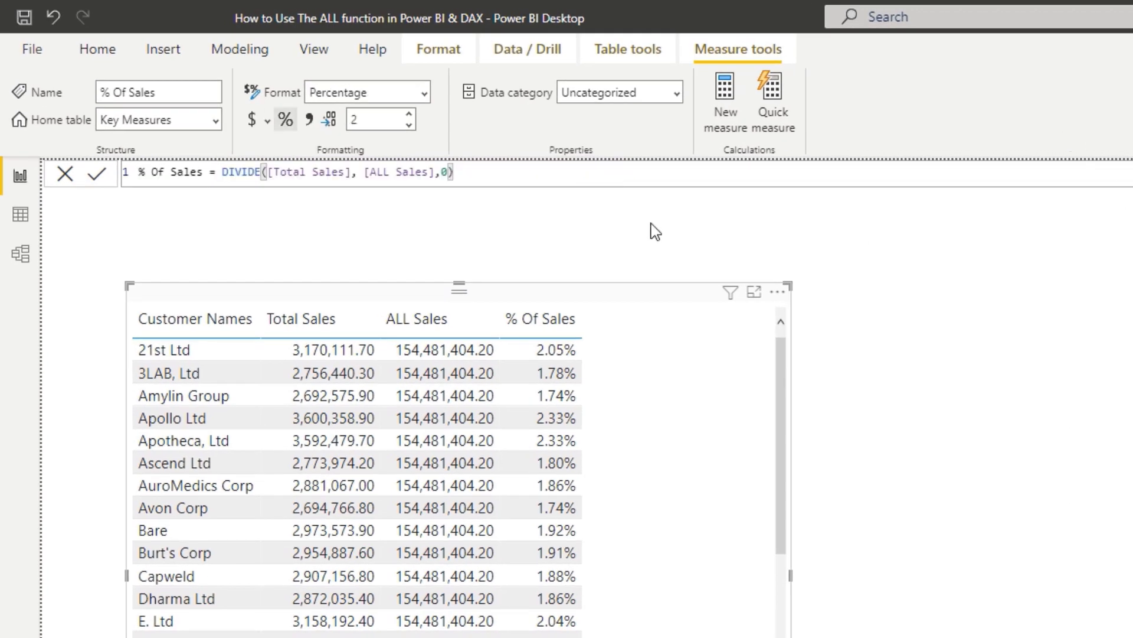
{"action": "left_click_drag", "start_coordinate": [435, 174], "coordinate": [364, 175]}
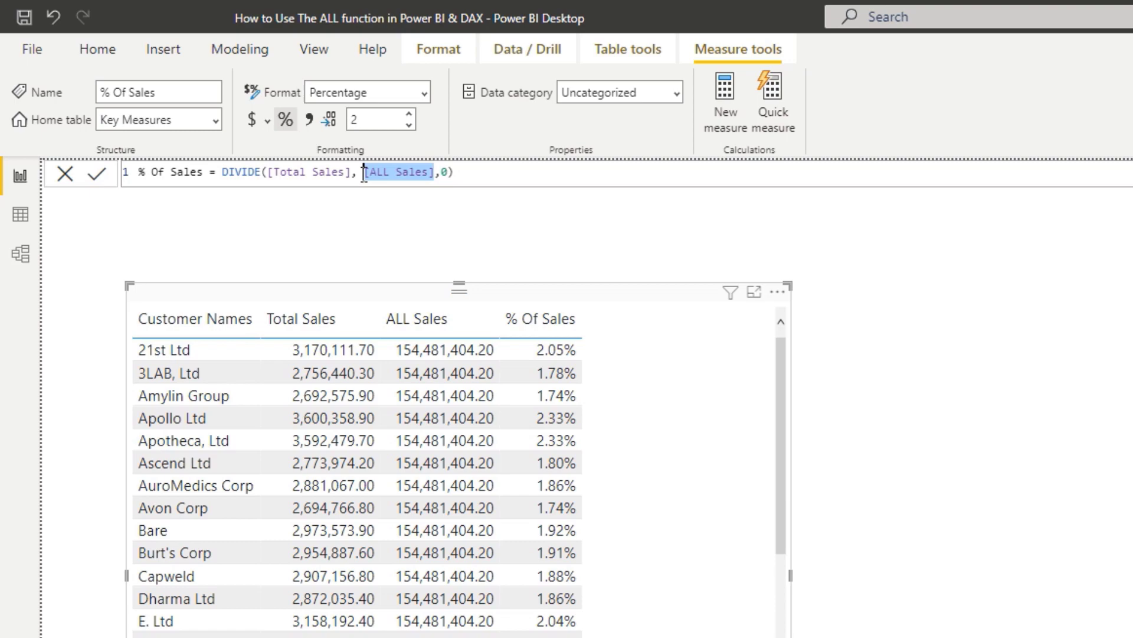
{"action": "key", "text": "ctrl+v"}
{"action": "key", "text": "Return"}
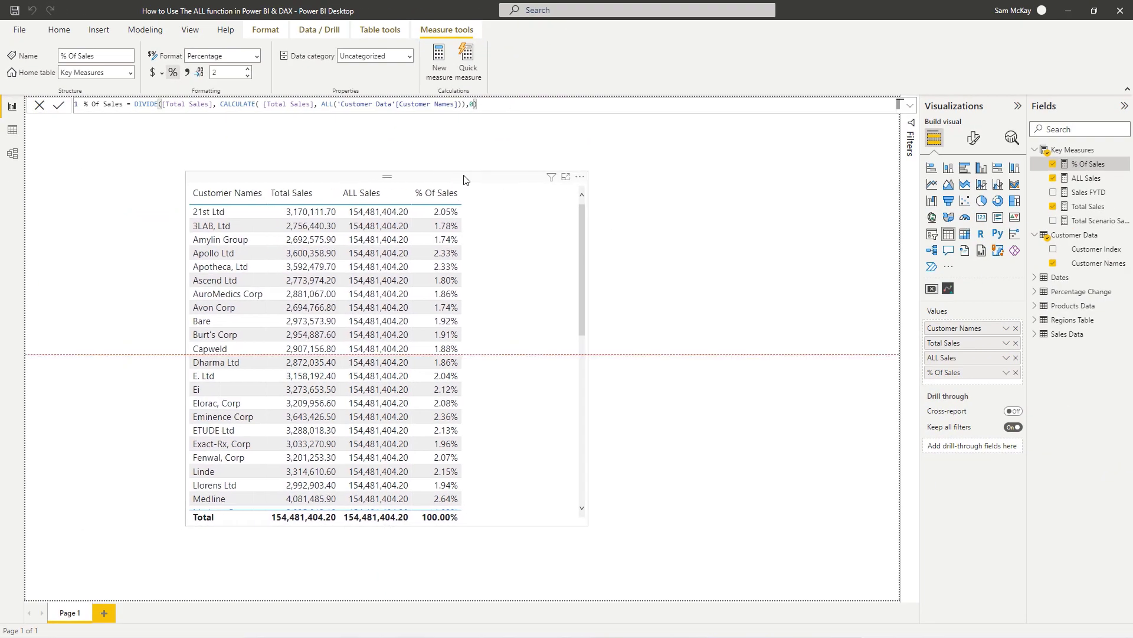
{"action": "left_click_drag", "start_coordinate": [464, 179], "coordinate": [503, 175]}
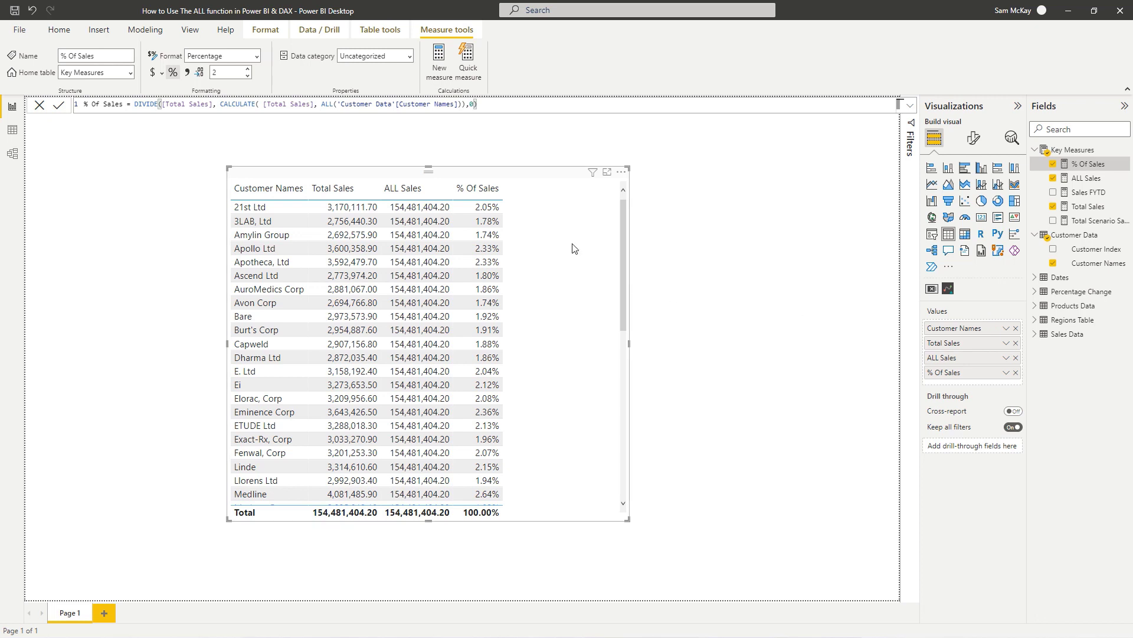
Drop ALL Sales and Total Sales from the table and sort % Of Sales descending, Medline 2.64% first.
{"action": "left_click", "coordinate": [1016, 357]}
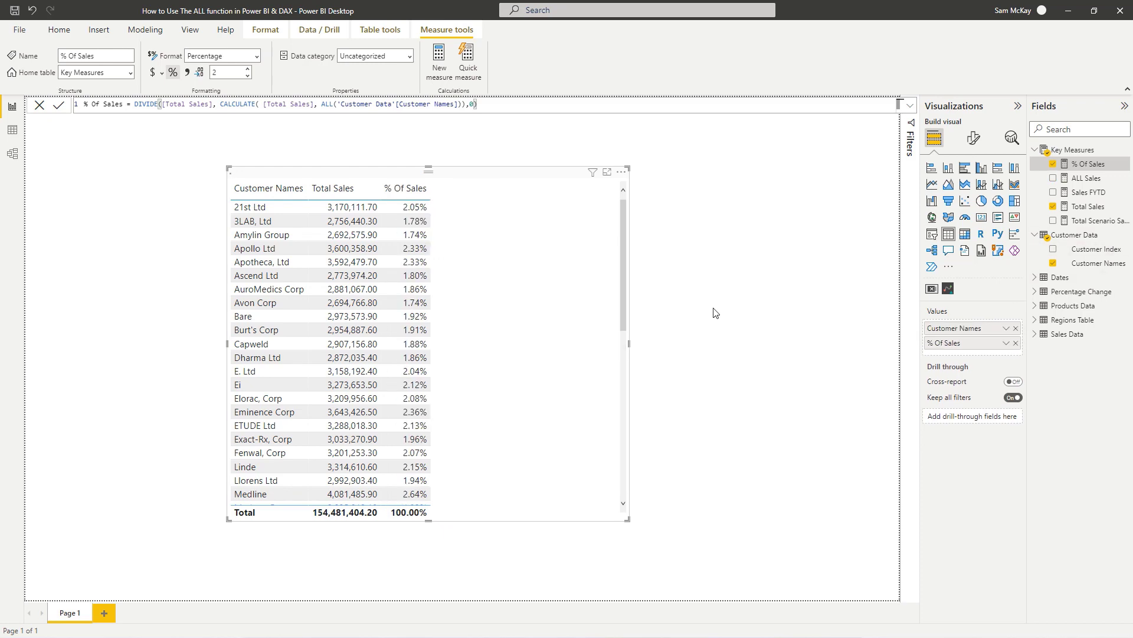
{"action": "left_click", "coordinate": [1016, 343]}
{"action": "left_click", "coordinate": [314, 199]}
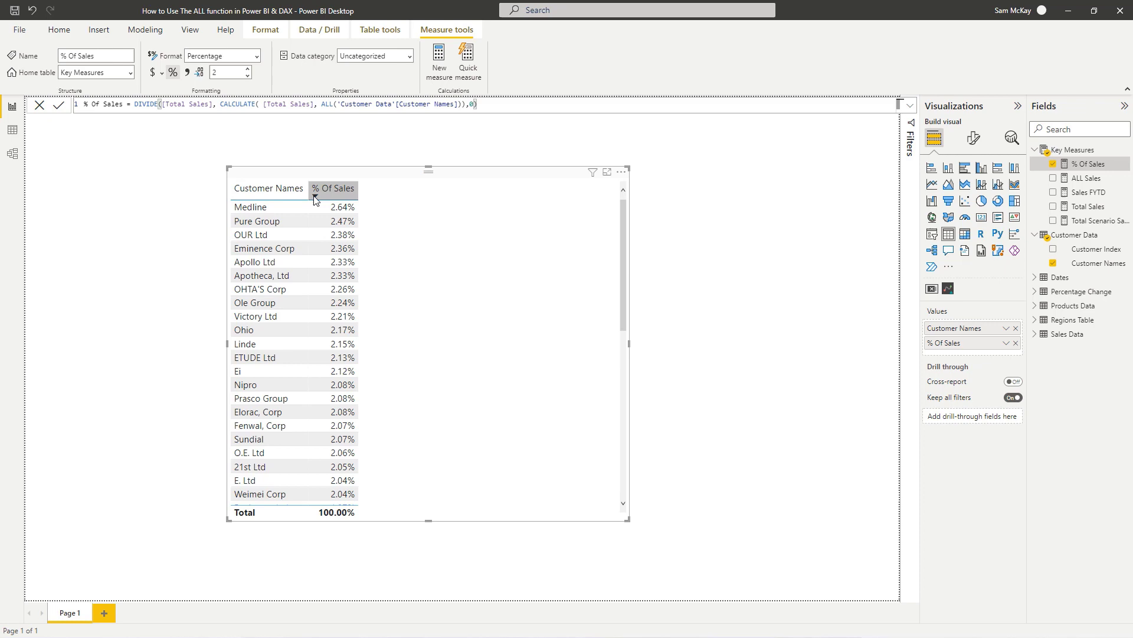